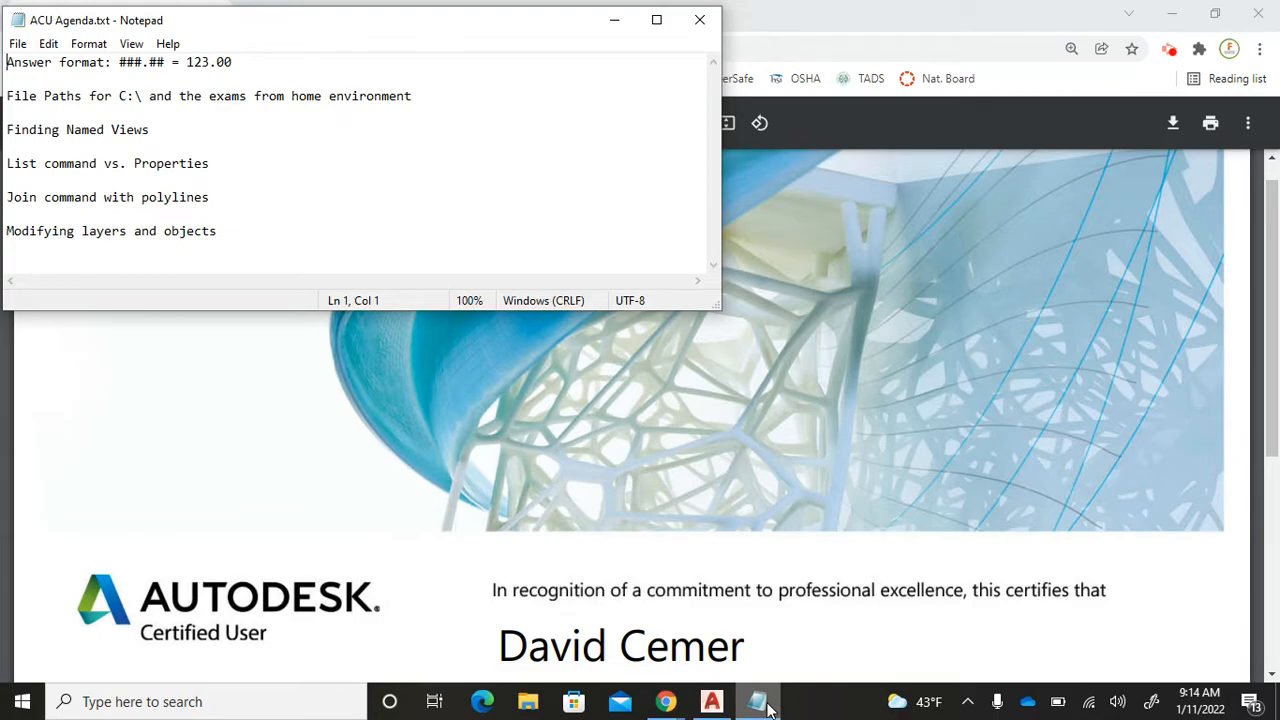
# Switch to AutoCAD and draw a line from the open end of the short vertical segment to the origin, closing the outline
pyautogui.click(712, 702)
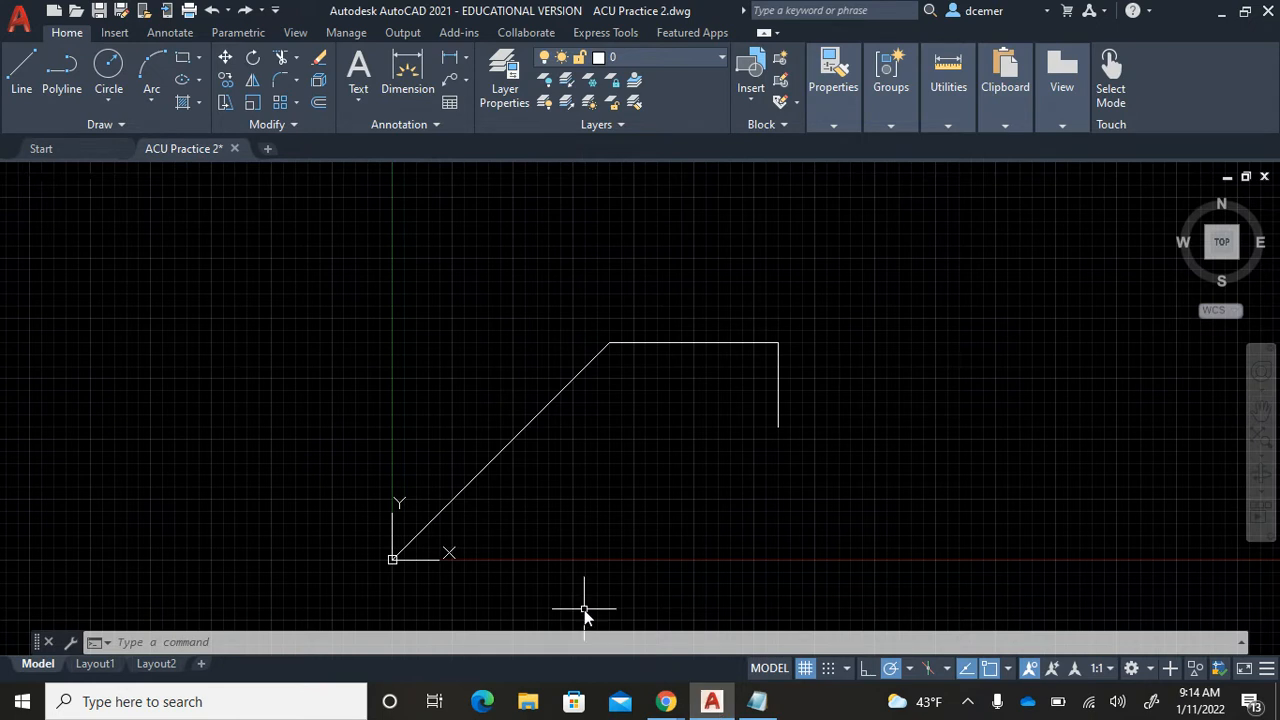
pyautogui.click(20, 76)
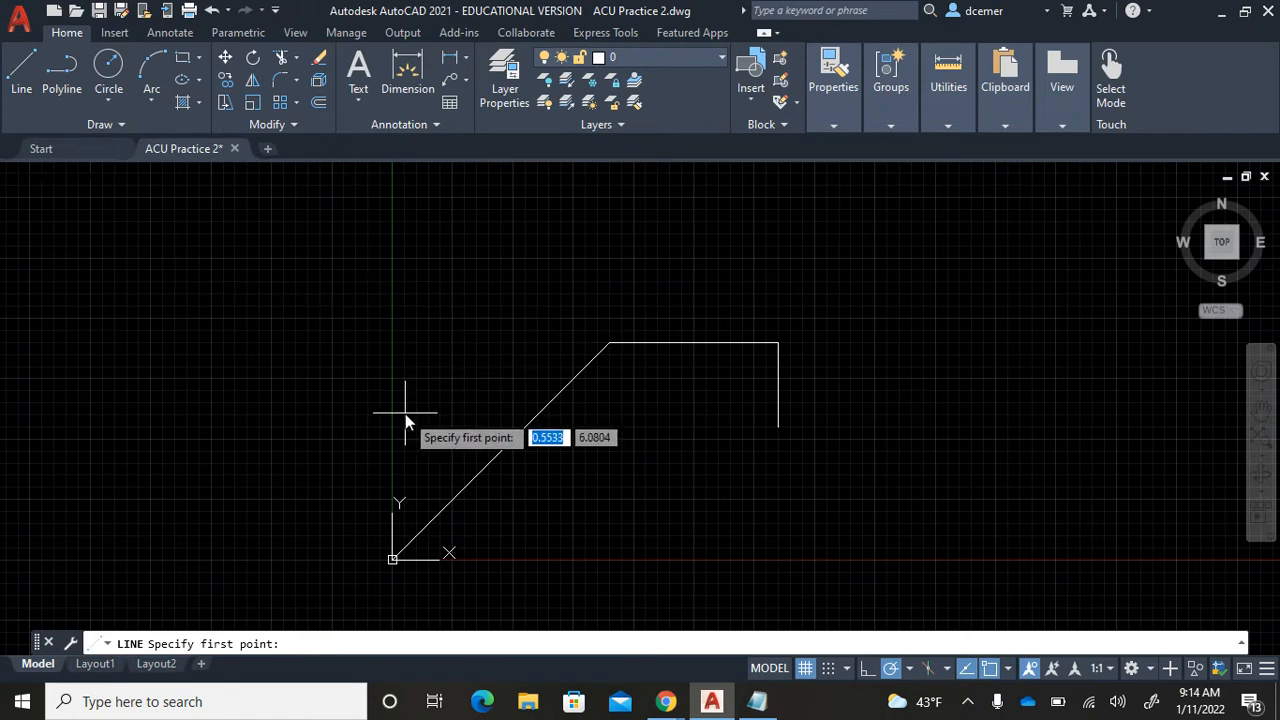
pyautogui.click(779, 427)
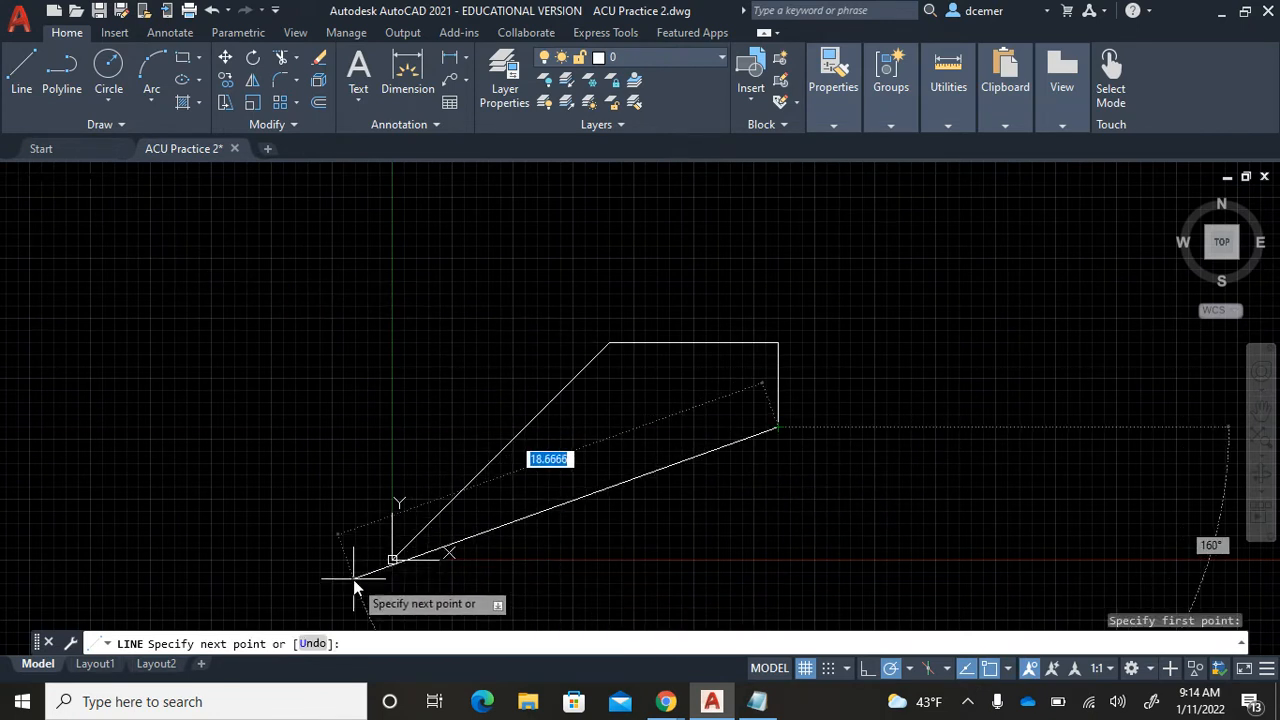
pyautogui.click(392, 559)
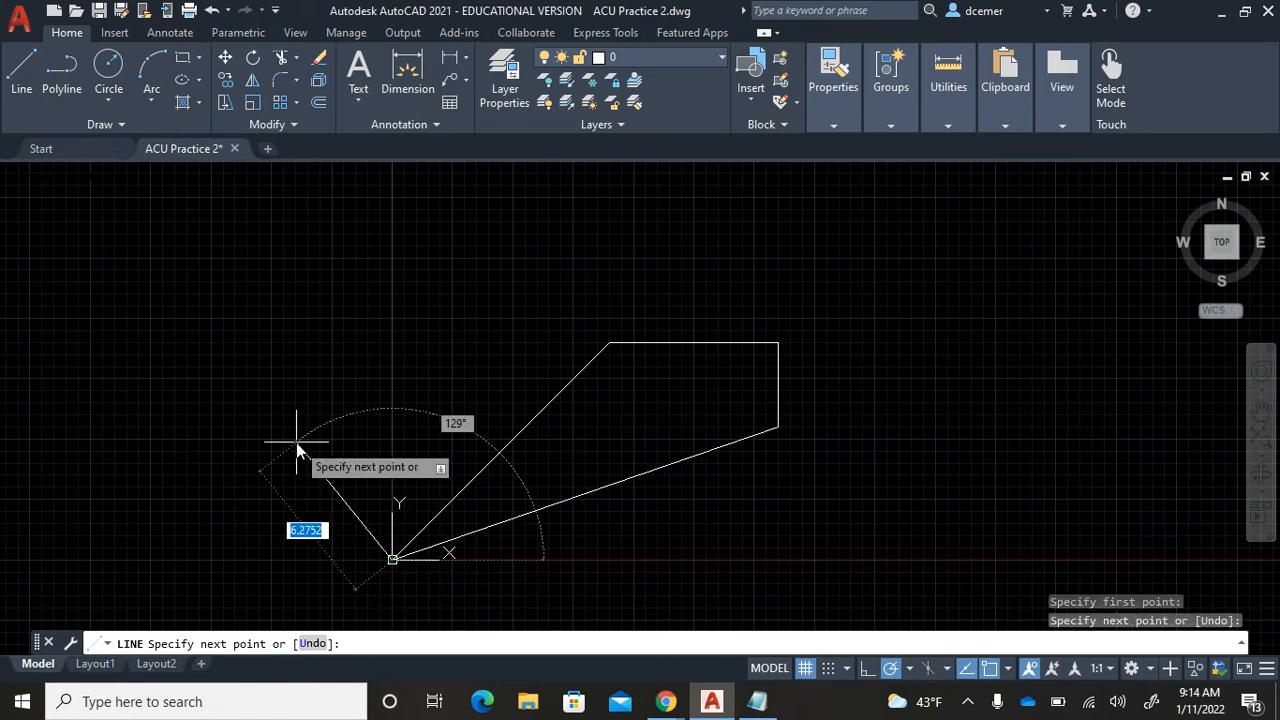
pyautogui.press('Escape')
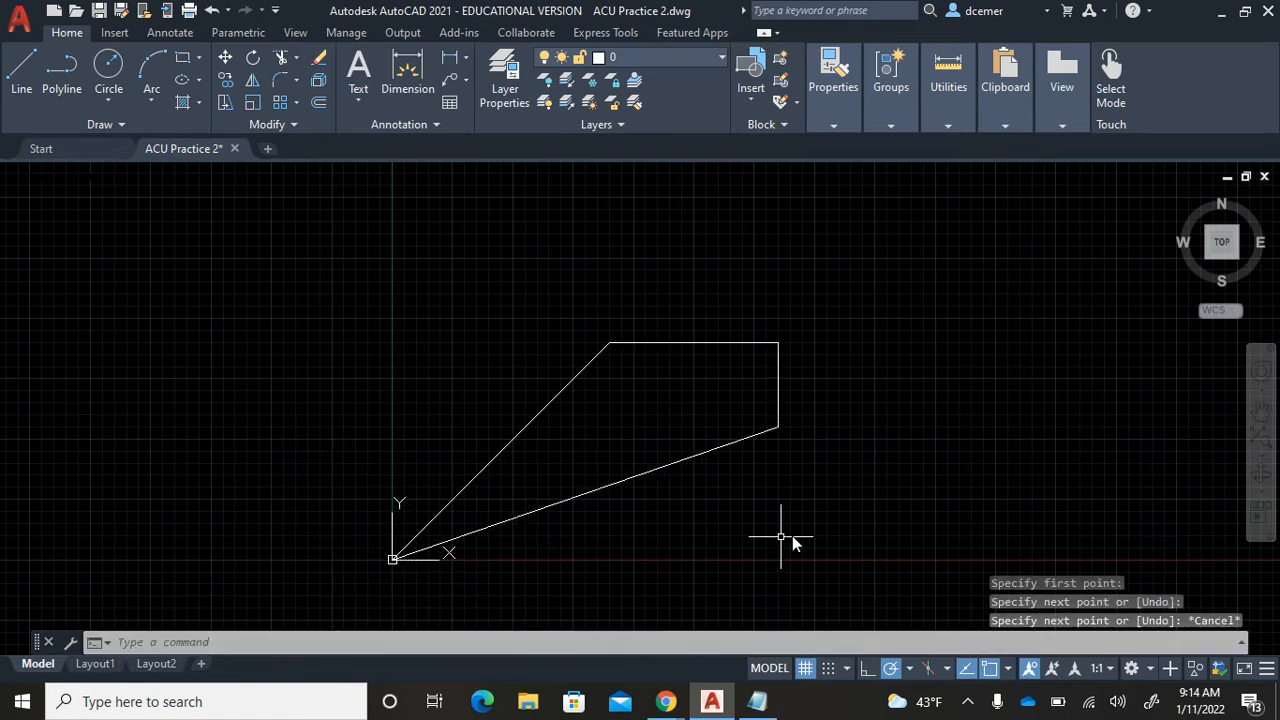
# Join the new closing line and the existing polyline into a single polyline
pyautogui.click(751, 440)
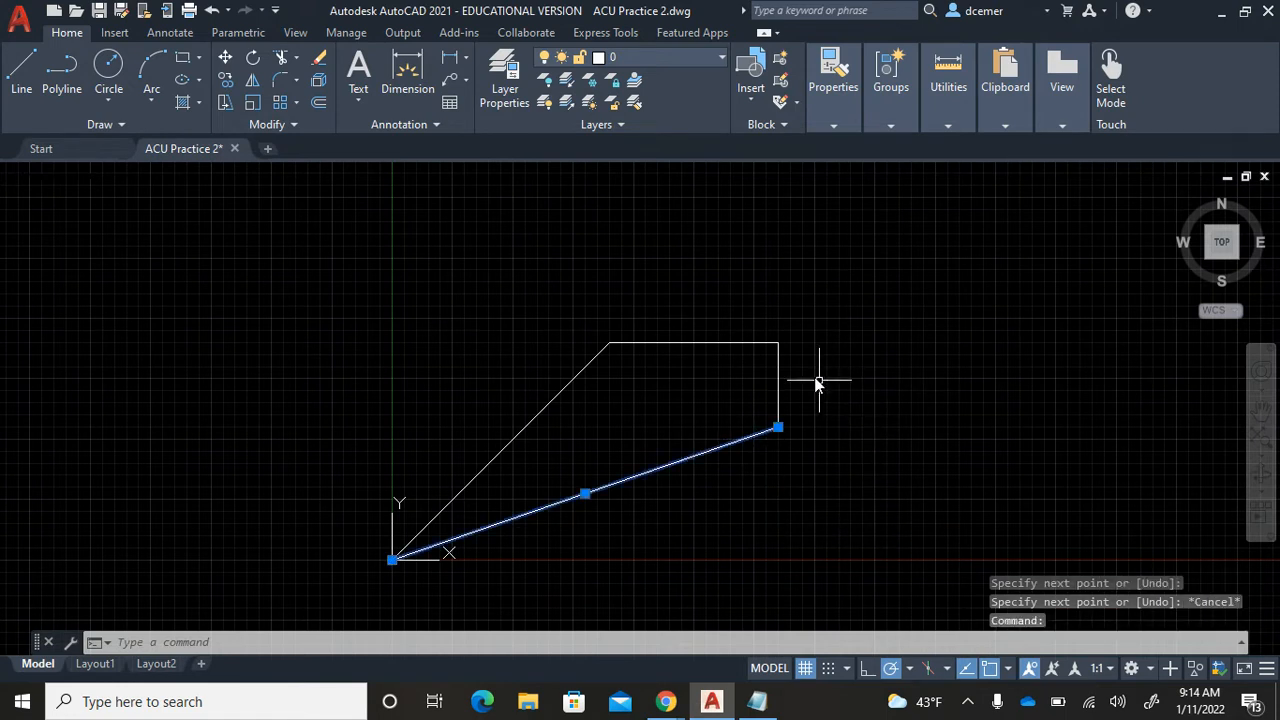
pyautogui.click(779, 372)
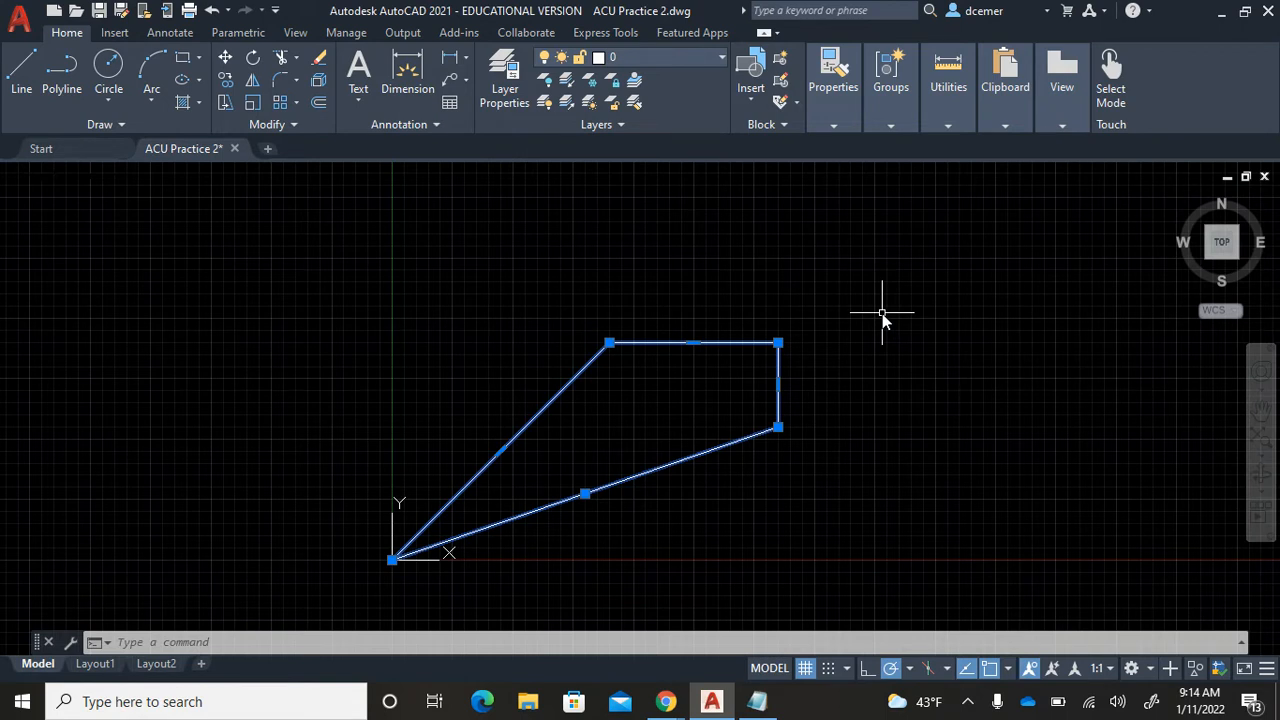
pyautogui.write('J')
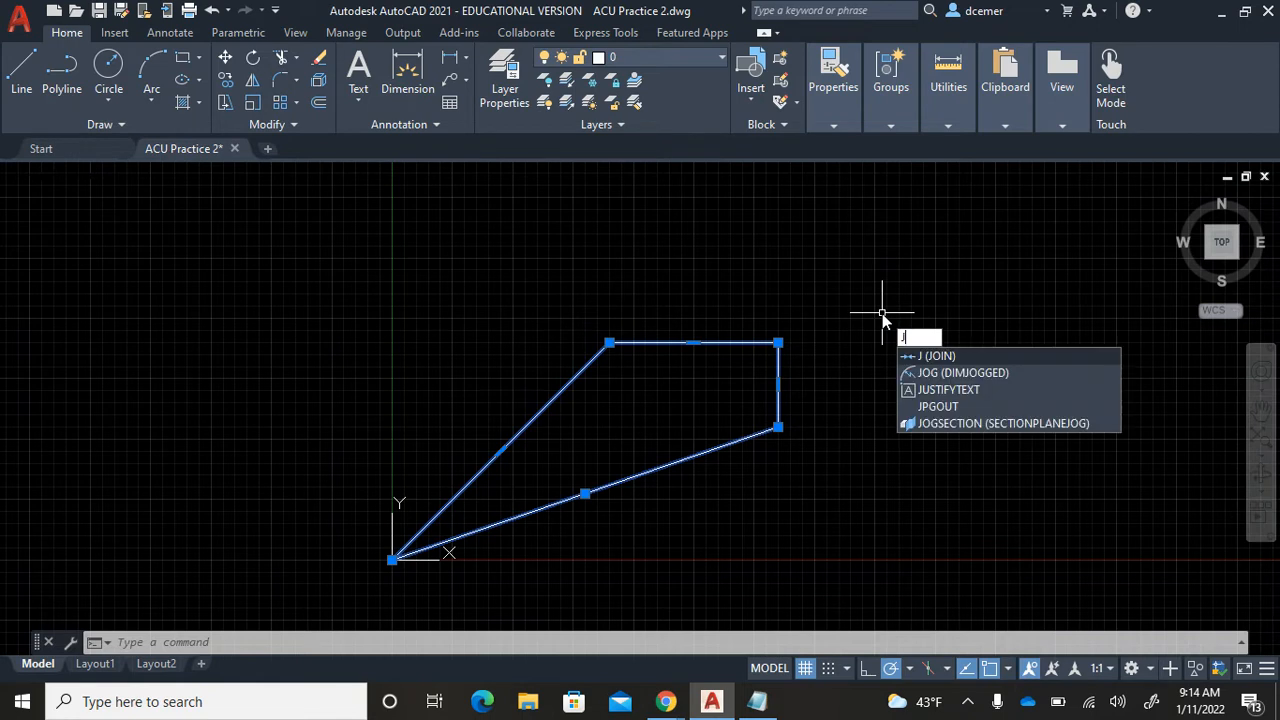
pyautogui.write('OIN')
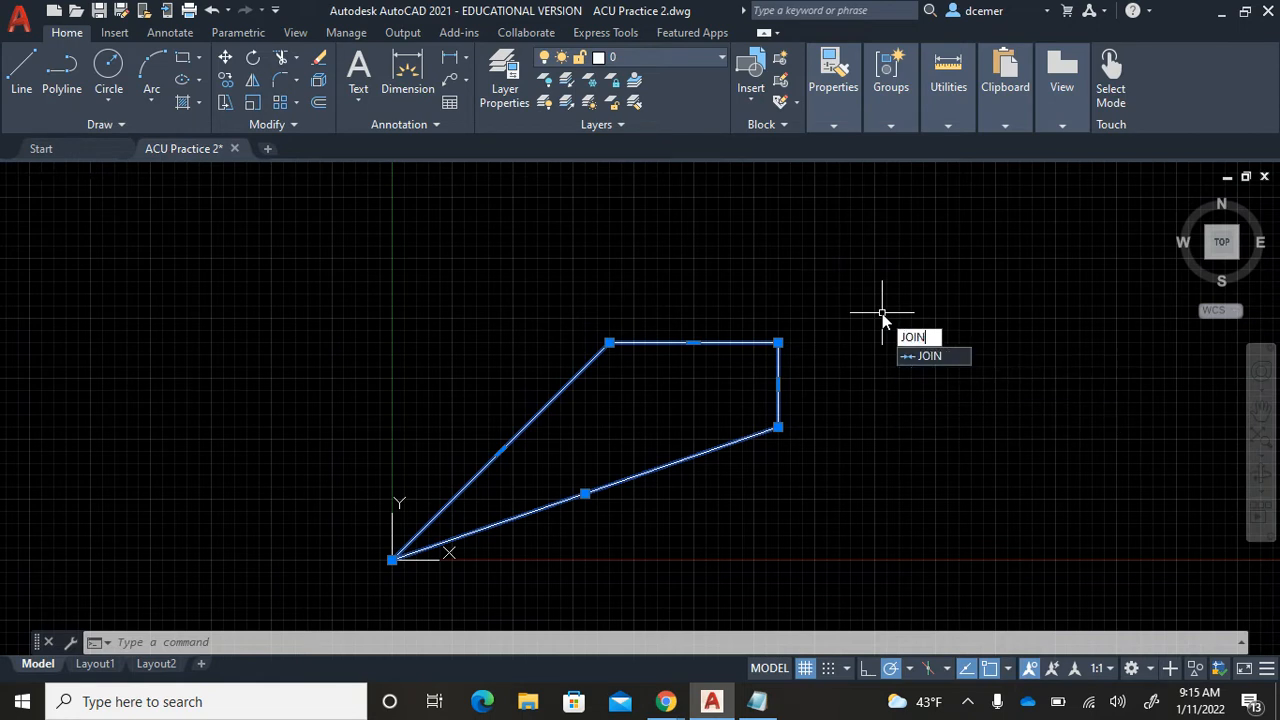
pyautogui.press('Return')
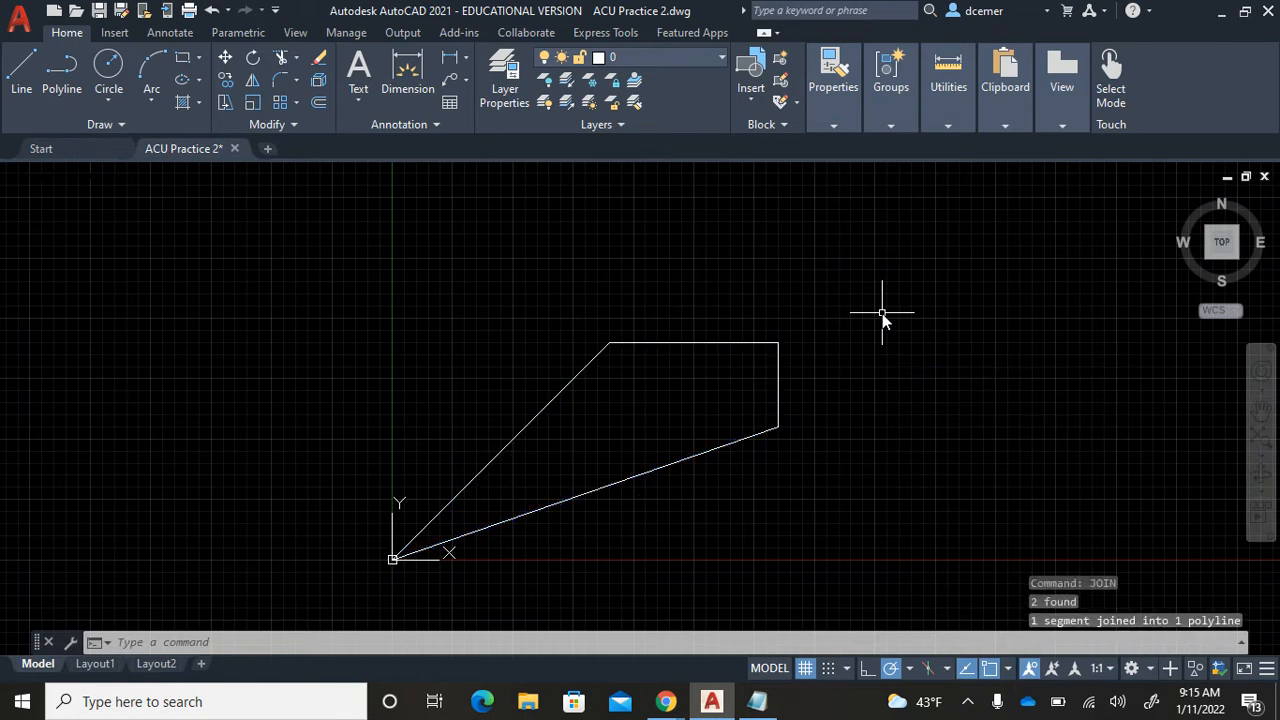
# List the joined polyline's properties to read its area, perimeter and vertex coordinates
pyautogui.click(778, 412)
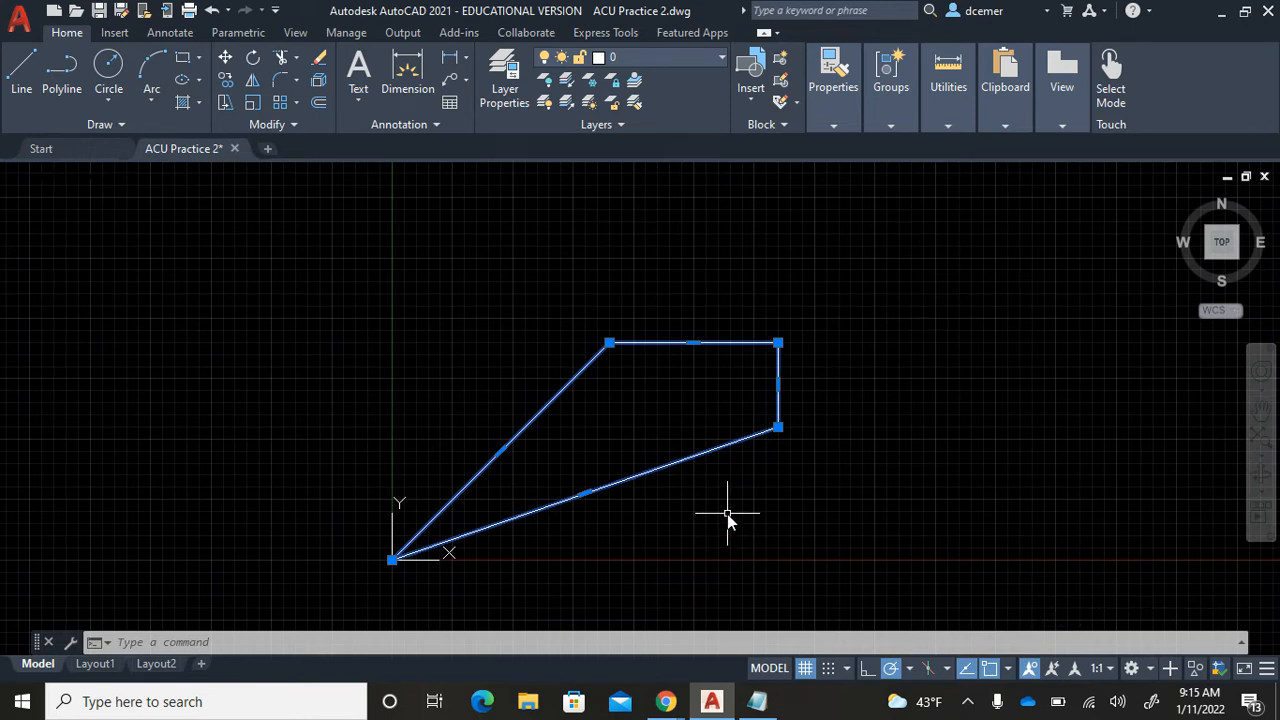
pyautogui.write('LIST')
pyautogui.press('Return')
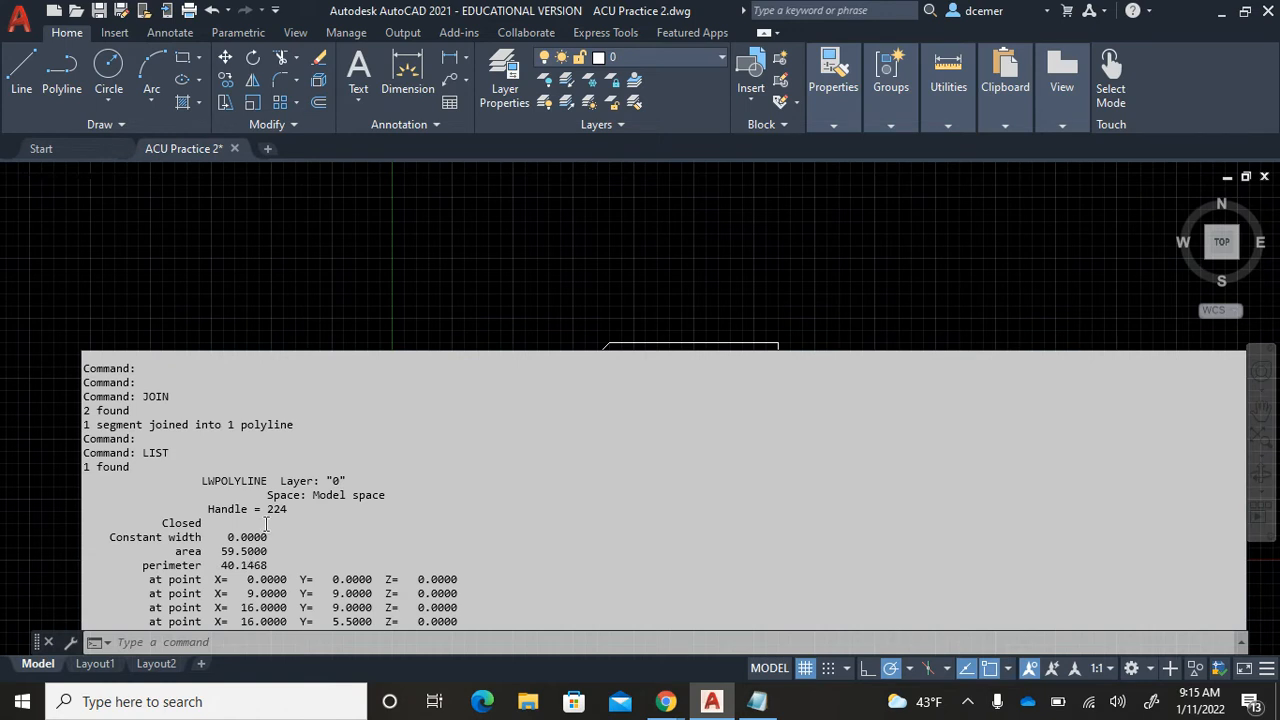
pyautogui.click(366, 246)
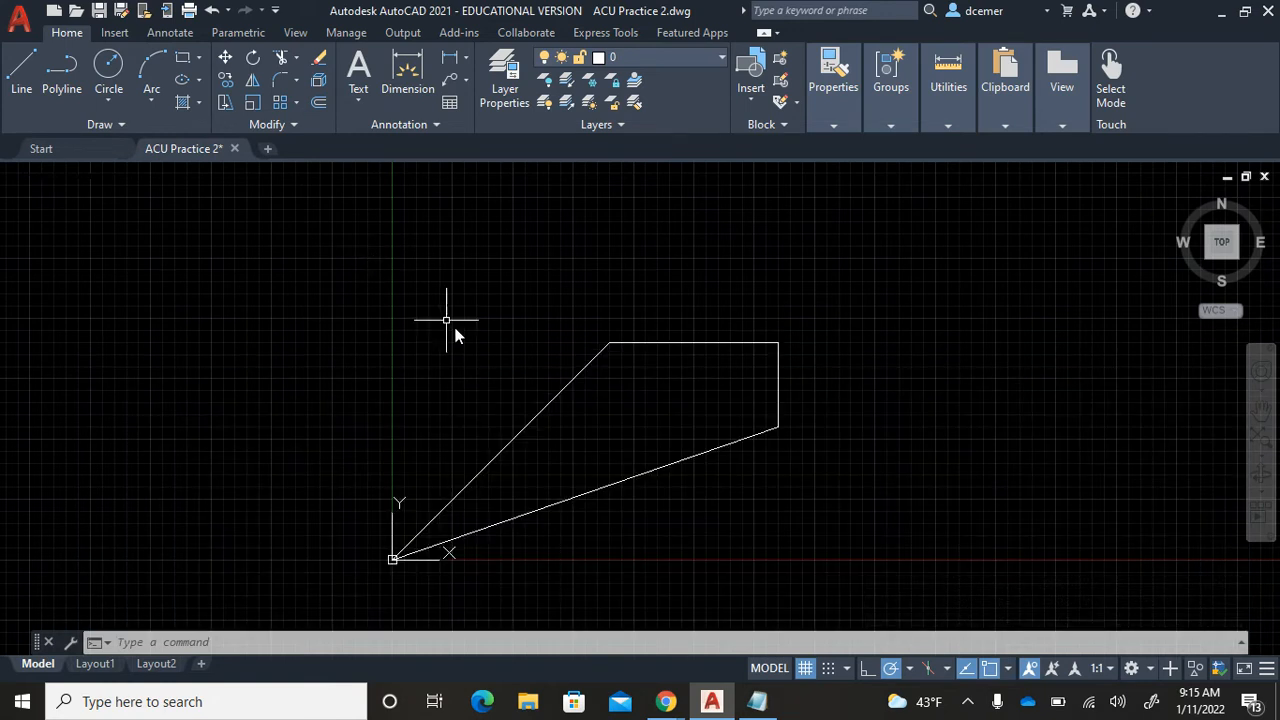
# Add an angular dimension between the two sloped edges meeting at the origin, placing its arc inside the outline
pyautogui.click(464, 60)
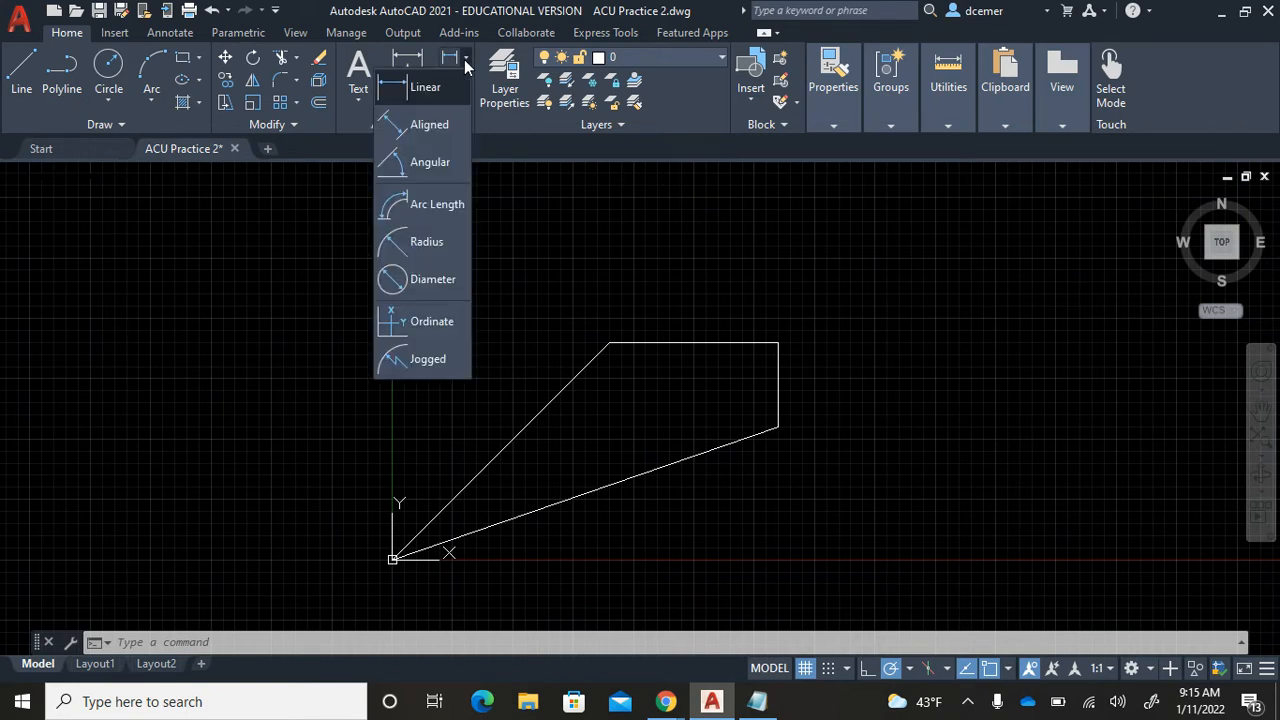
pyautogui.click(390, 171)
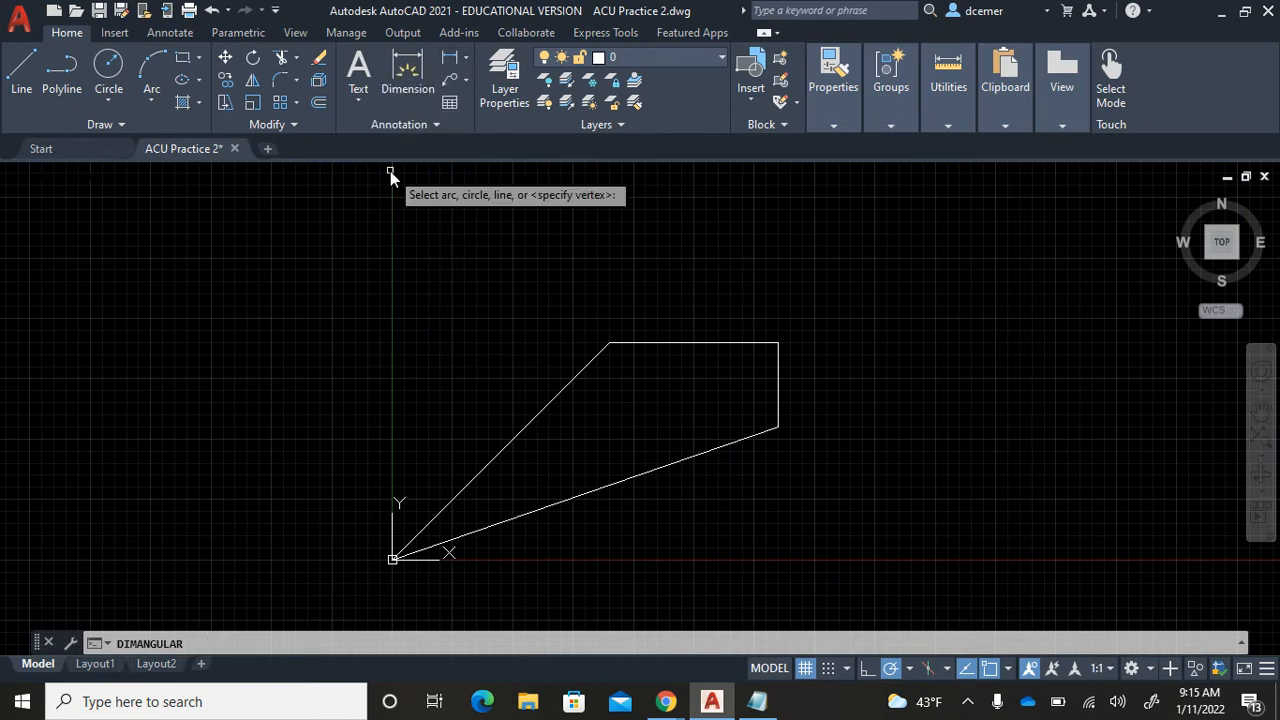
pyautogui.click(507, 446)
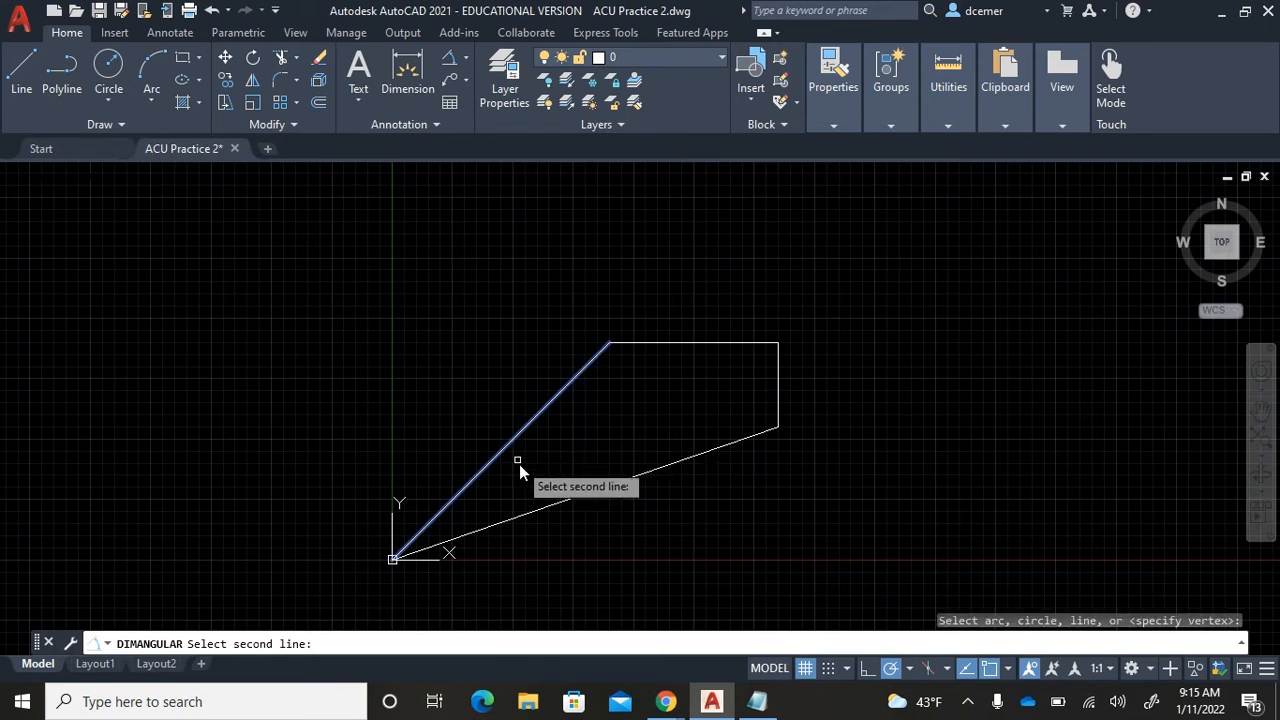
pyautogui.click(527, 515)
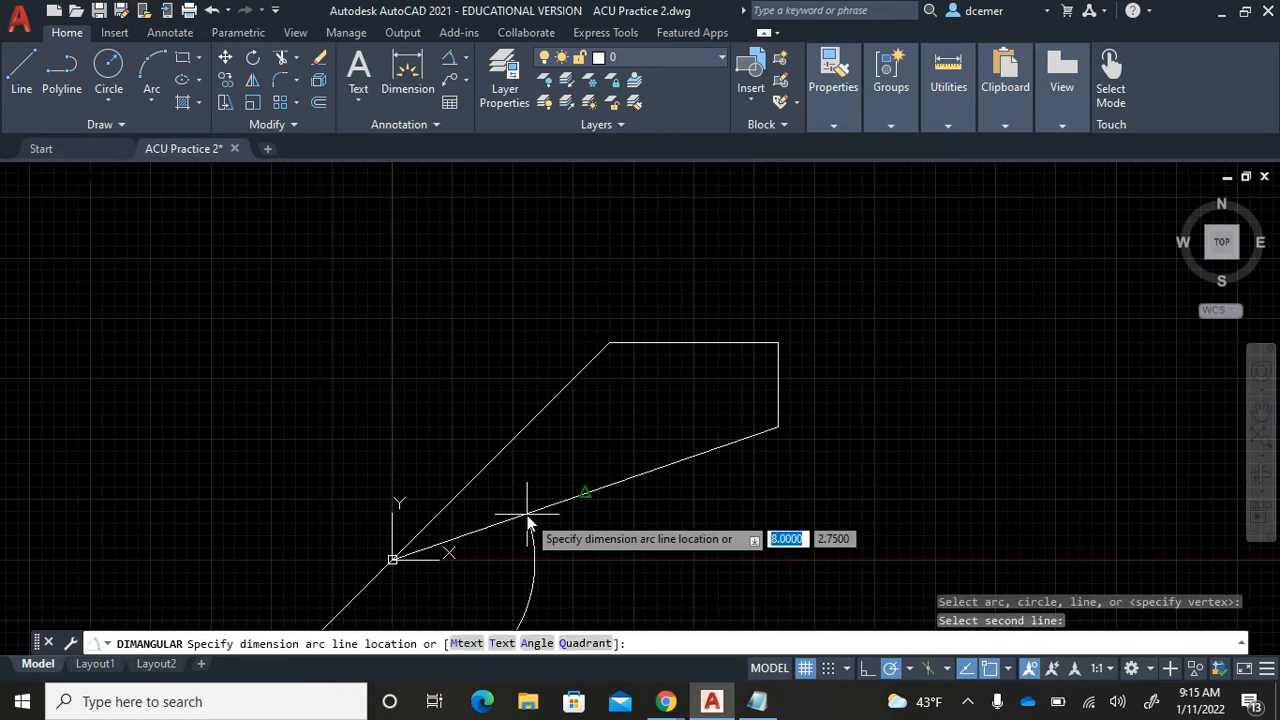
pyautogui.click(568, 443)
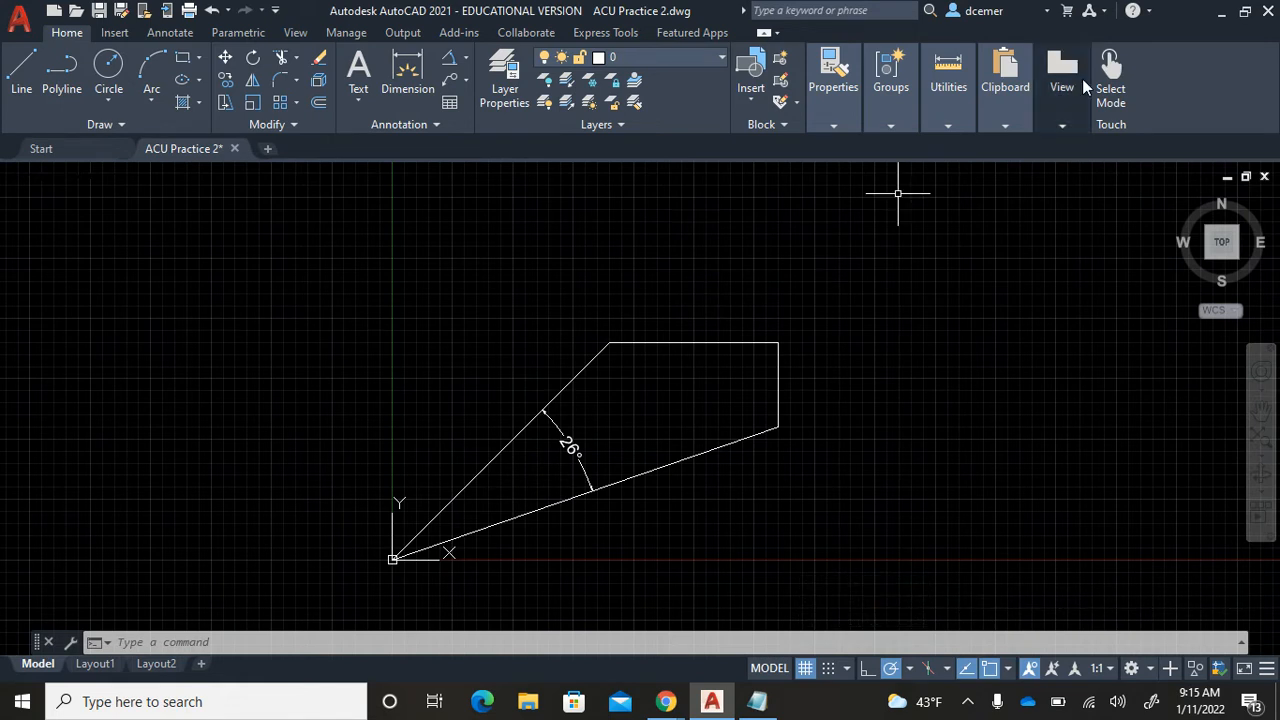
pyautogui.moveTo(950, 132)
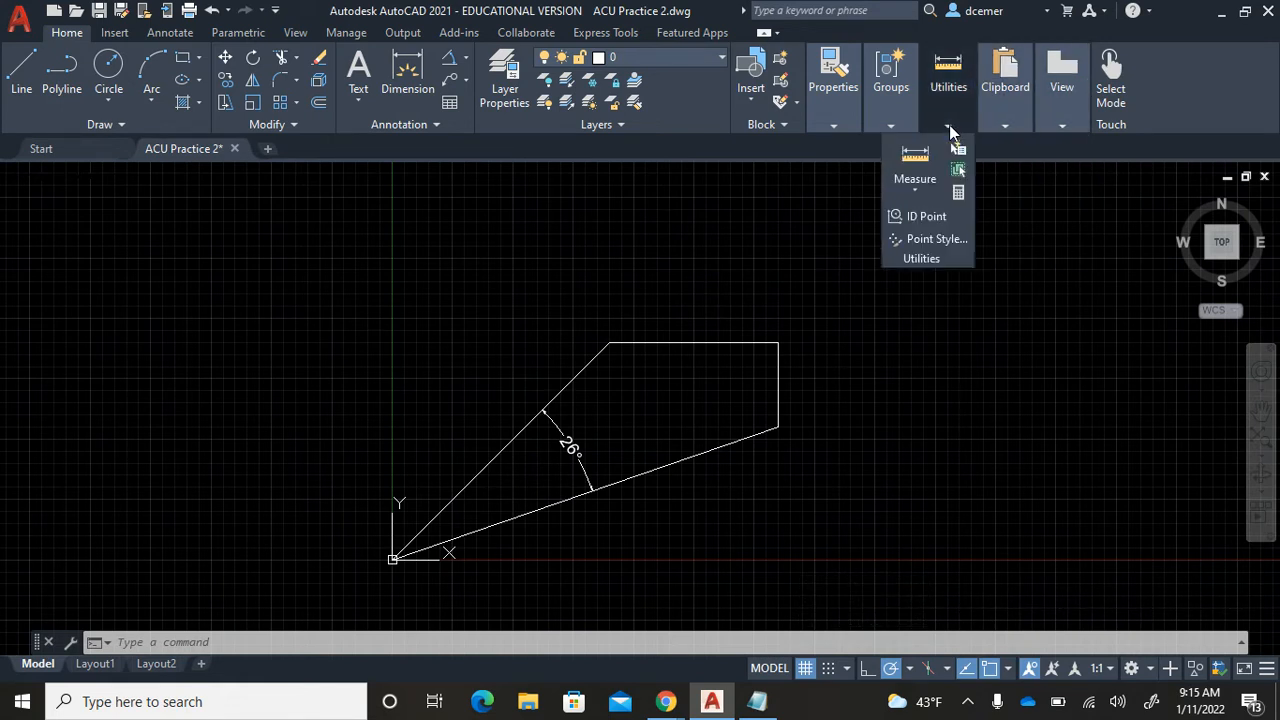
pyautogui.click(917, 193)
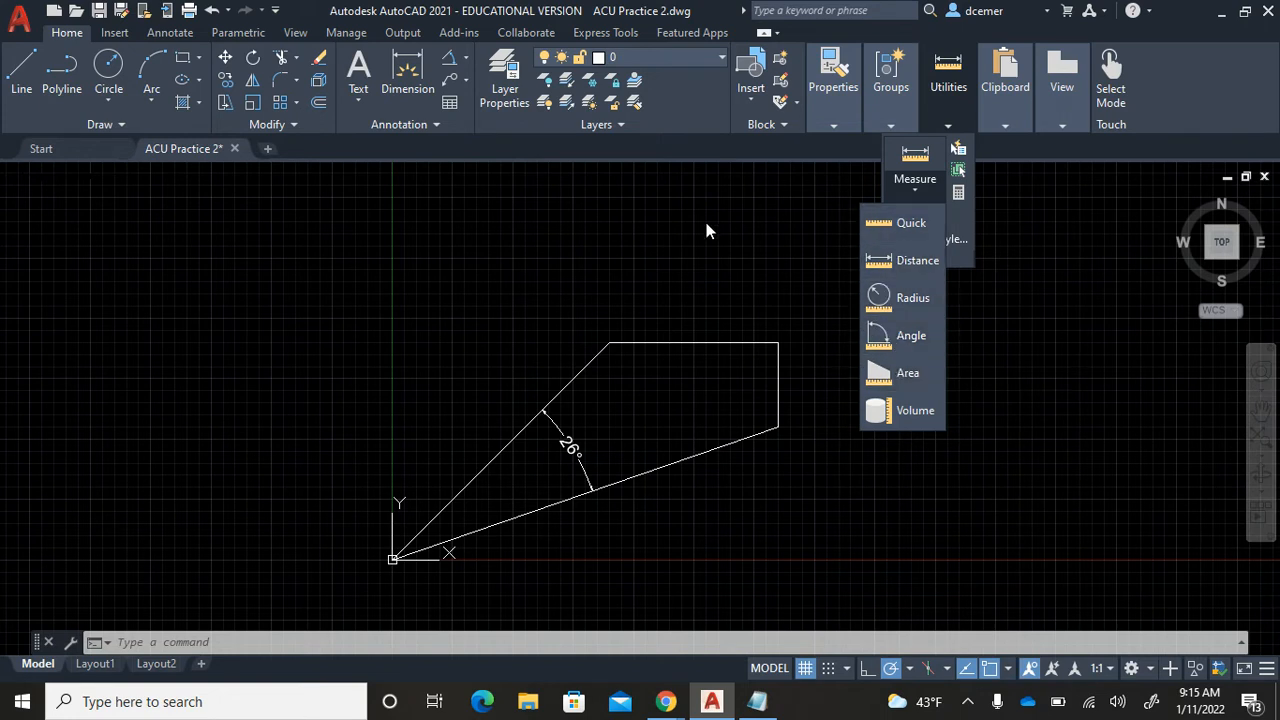
pyautogui.press('Escape')
pyautogui.press('Escape')
pyautogui.press('Escape')
pyautogui.press('Escape')
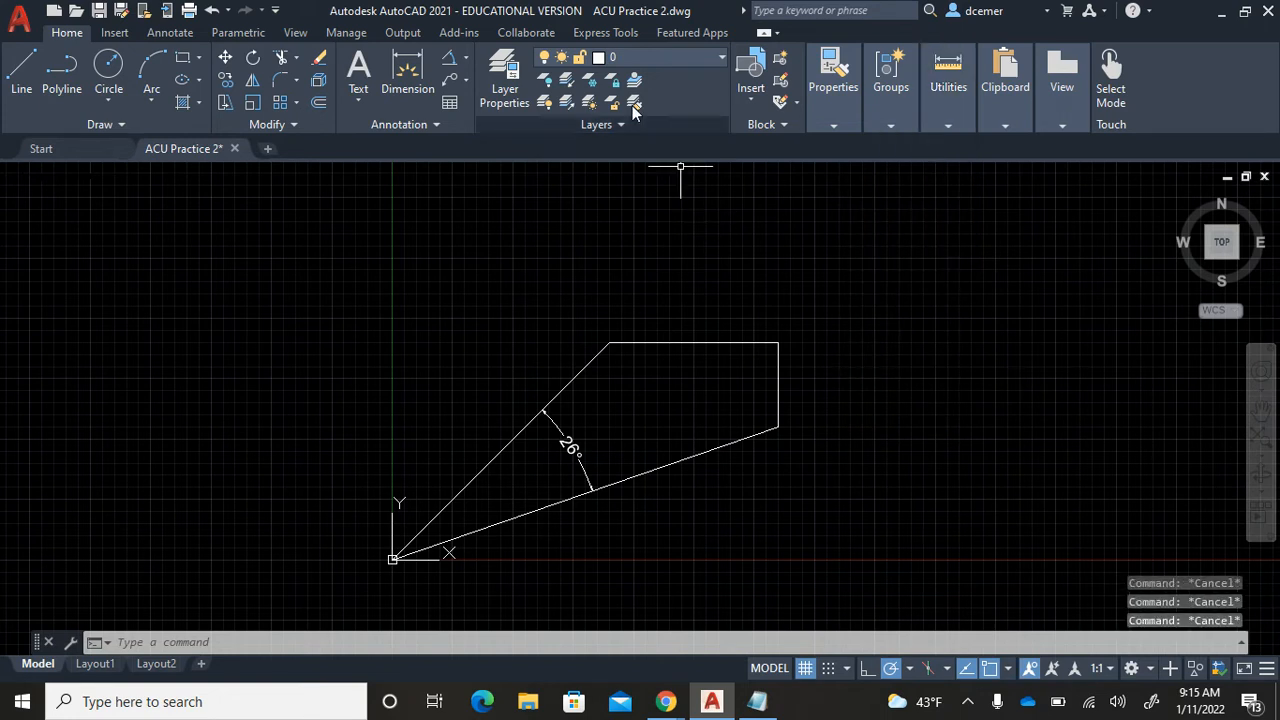
# Turn on the Modify layer and trim away the part of the yellow rectangle that lies inside the white outline
pyautogui.click(721, 60)
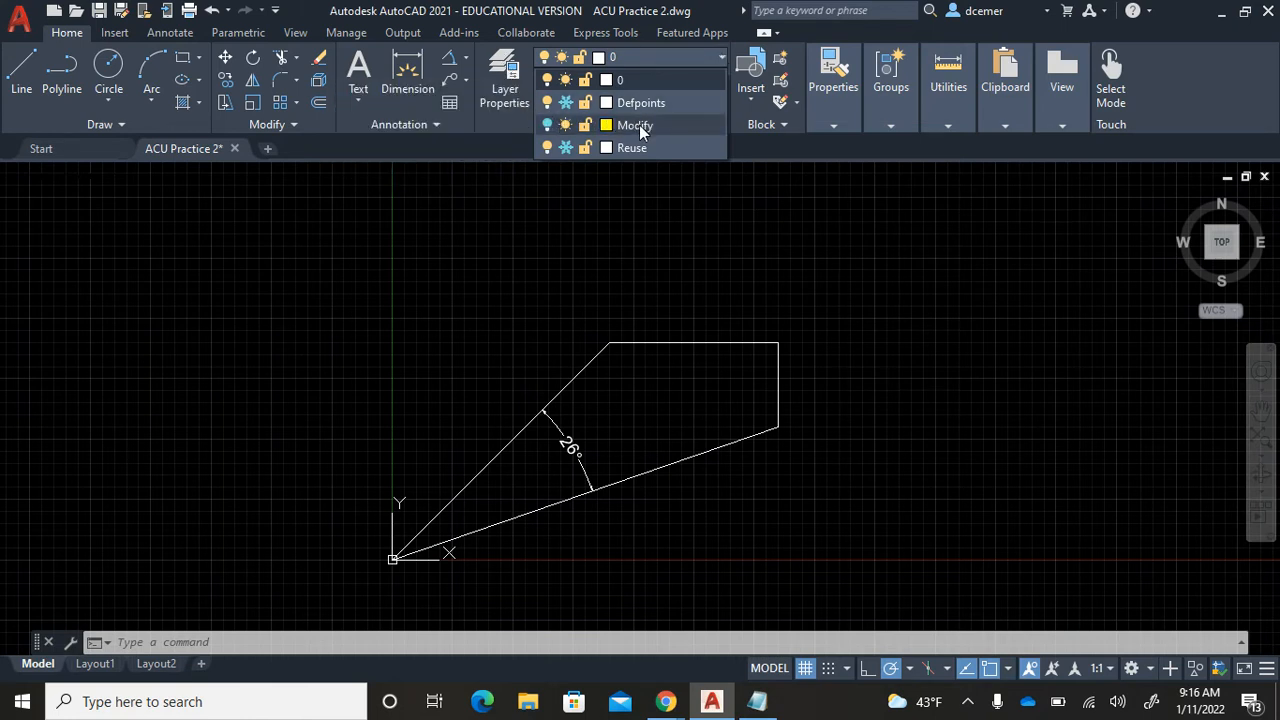
pyautogui.click(547, 125)
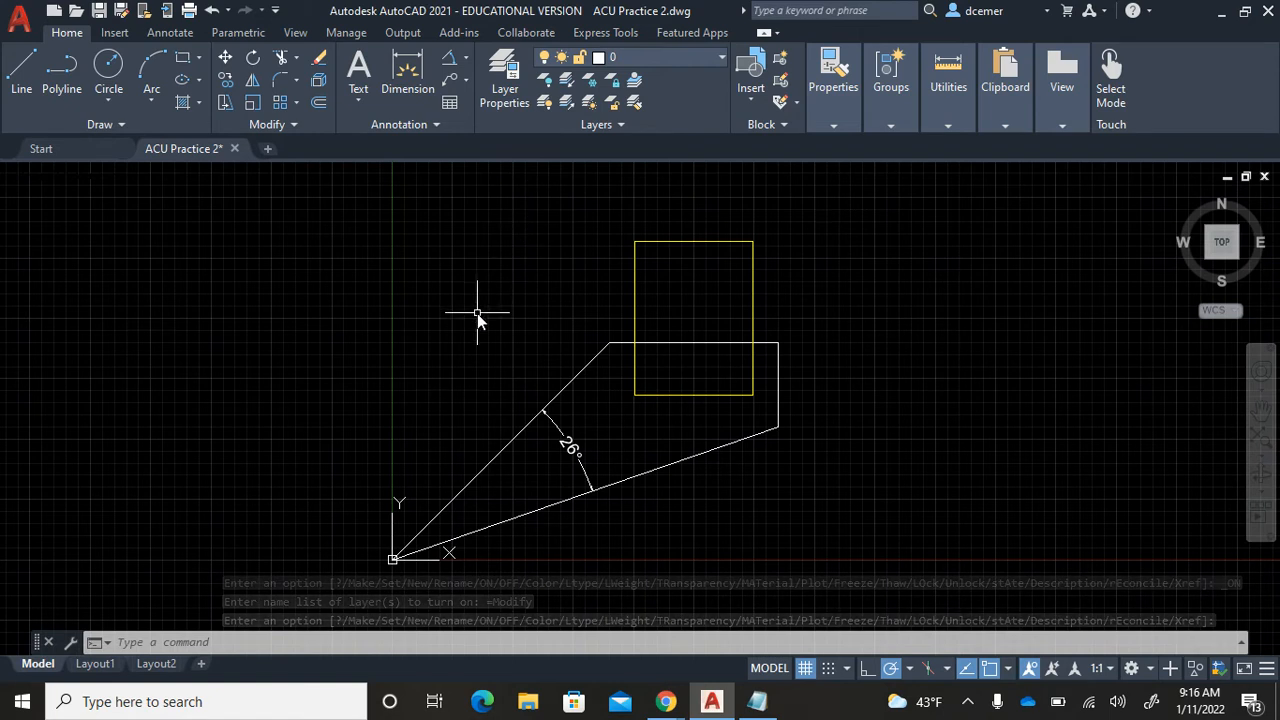
pyautogui.click(283, 60)
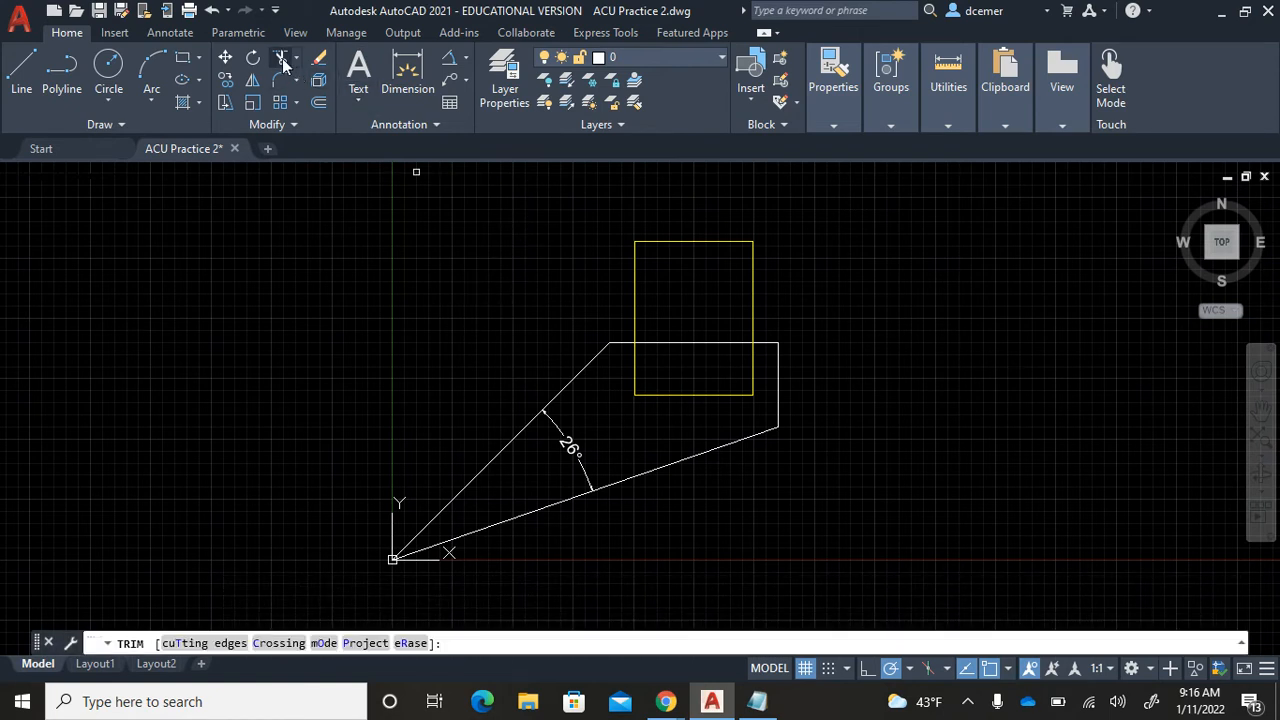
pyautogui.click(636, 370)
pyautogui.click(754, 380)
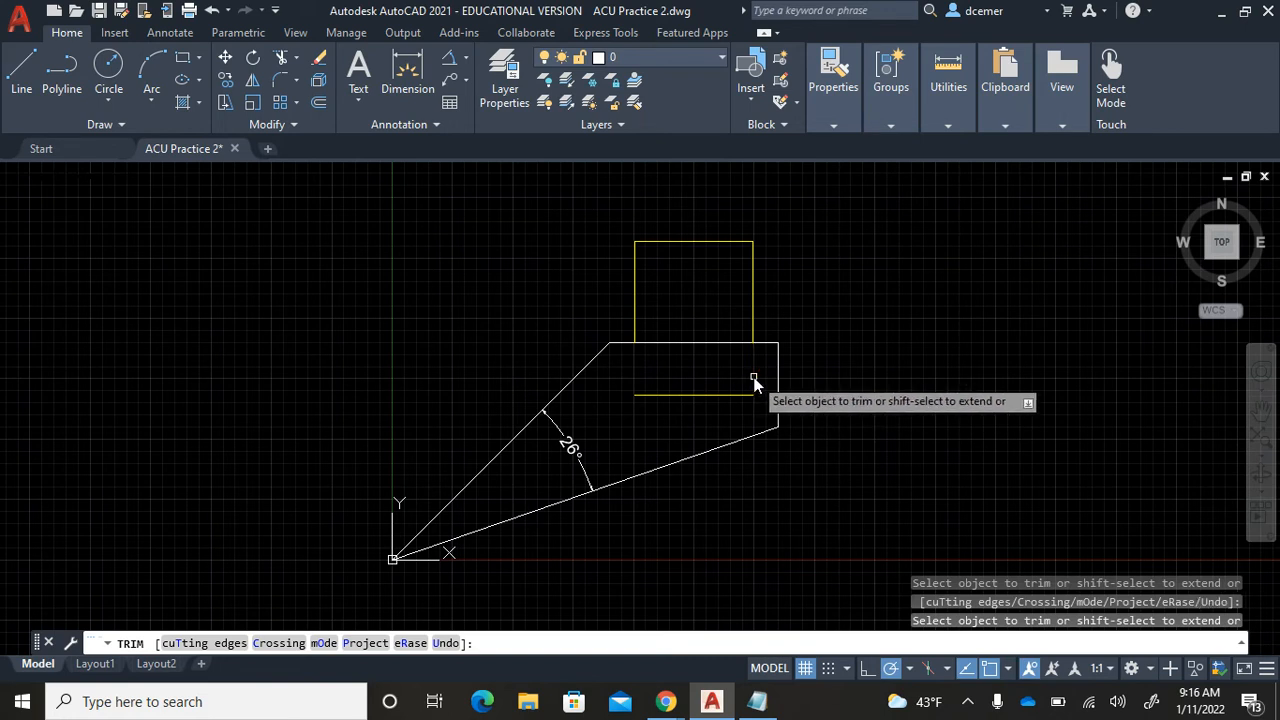
pyautogui.click(728, 395)
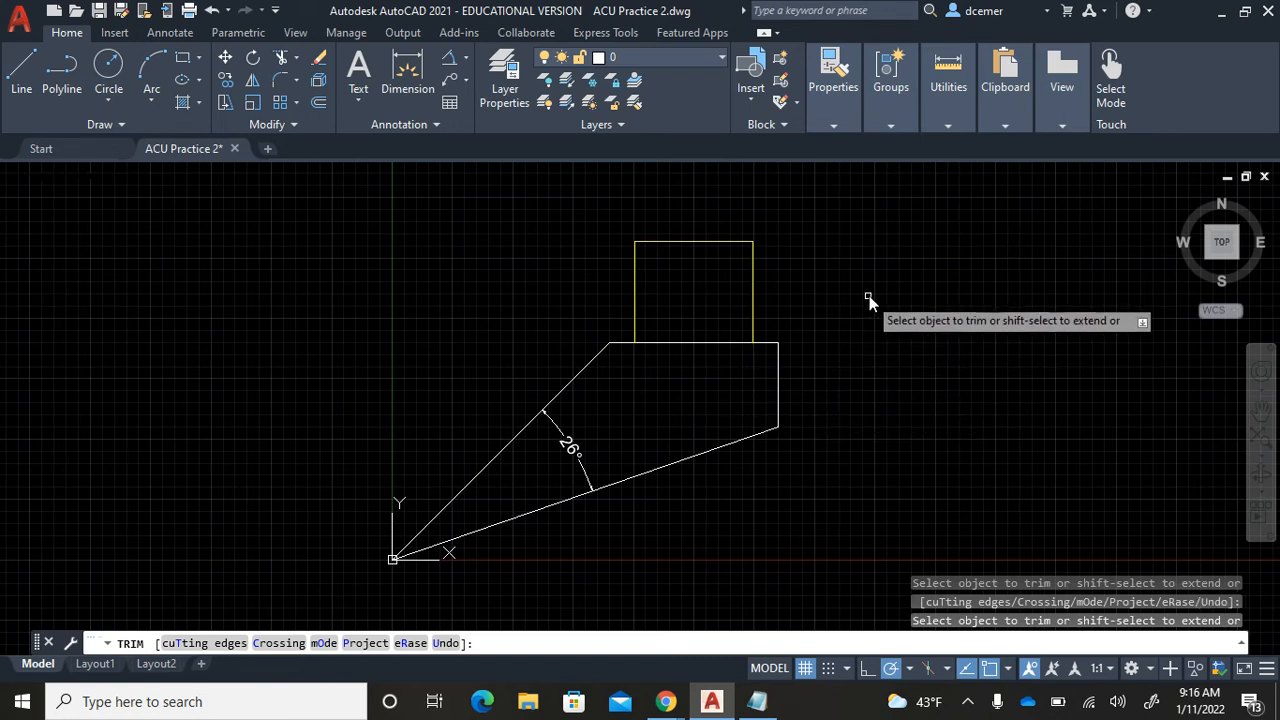
pyautogui.press('Escape')
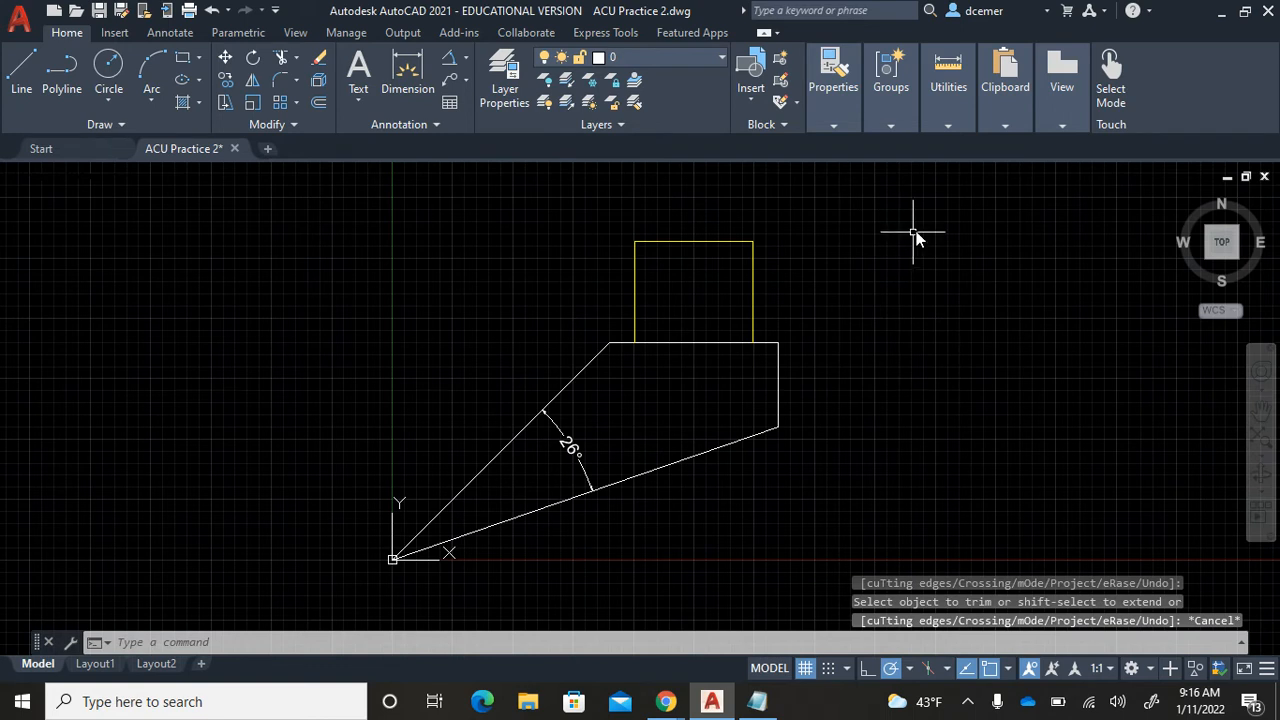
# Measure the area enclosed by the remaining yellow rectangle and the outline's upper edge, picking its four corners
pyautogui.click(948, 127)
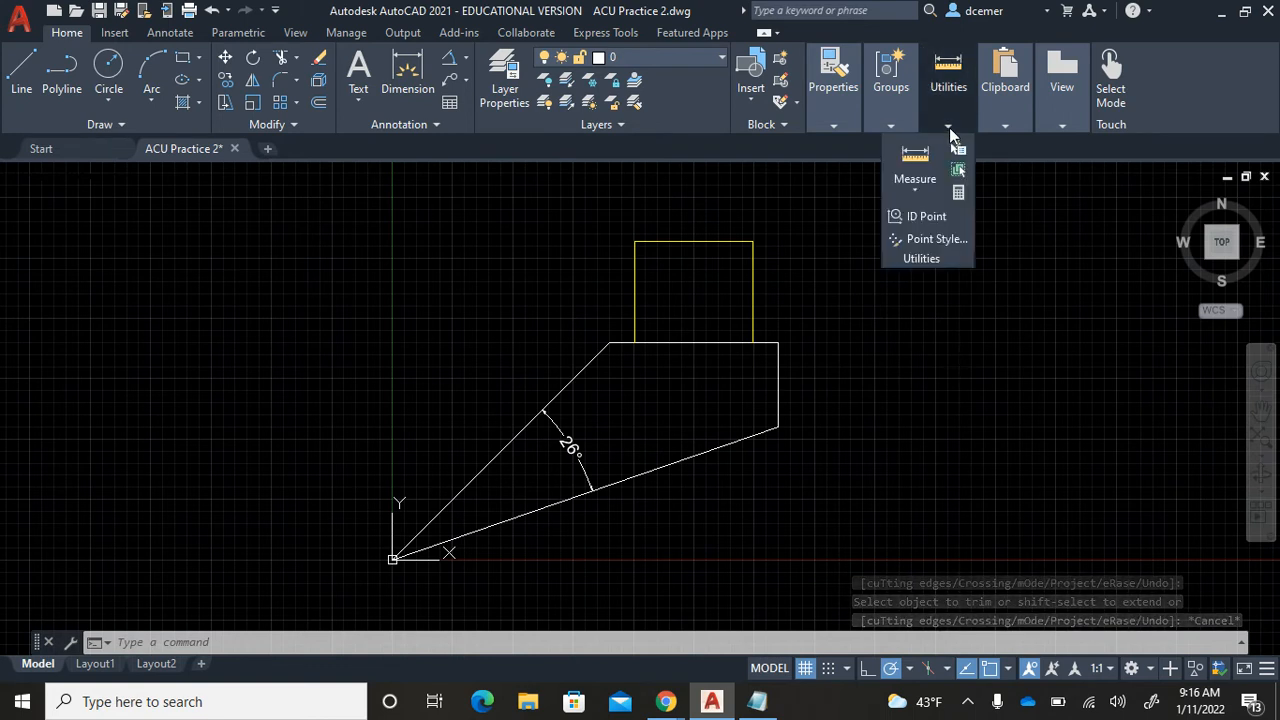
pyautogui.click(917, 189)
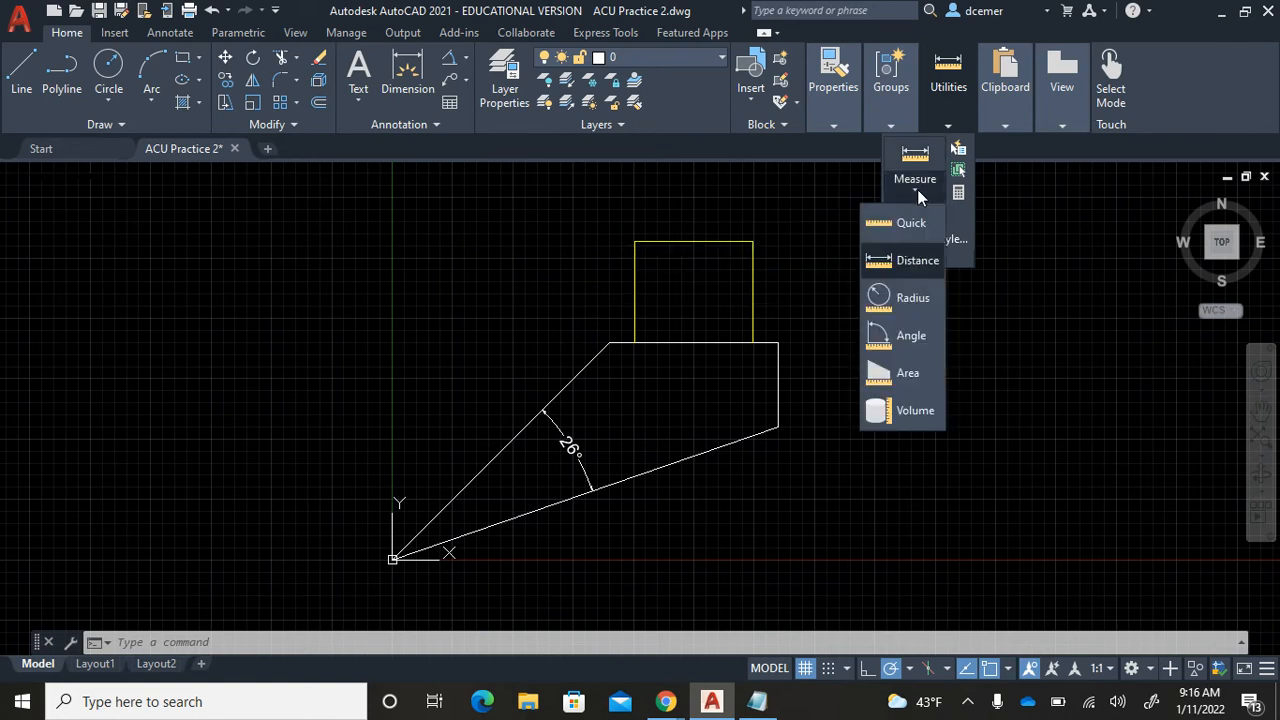
pyautogui.click(889, 375)
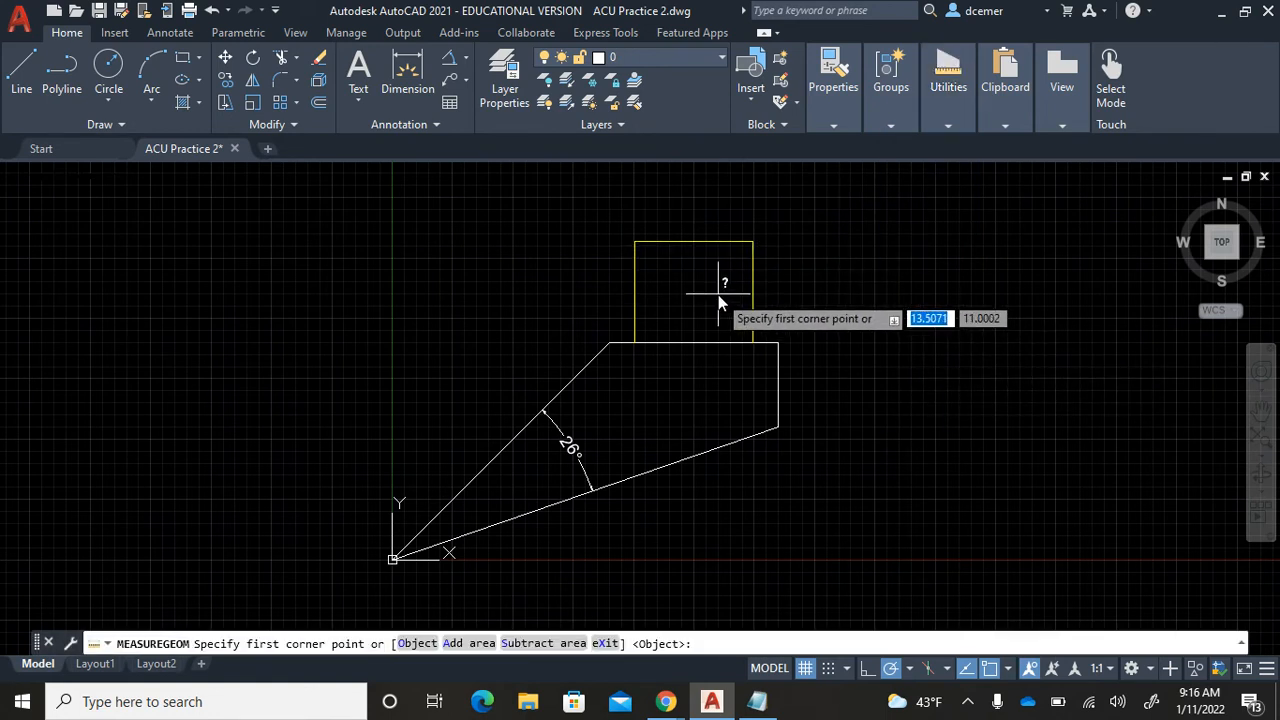
pyautogui.click(656, 243)
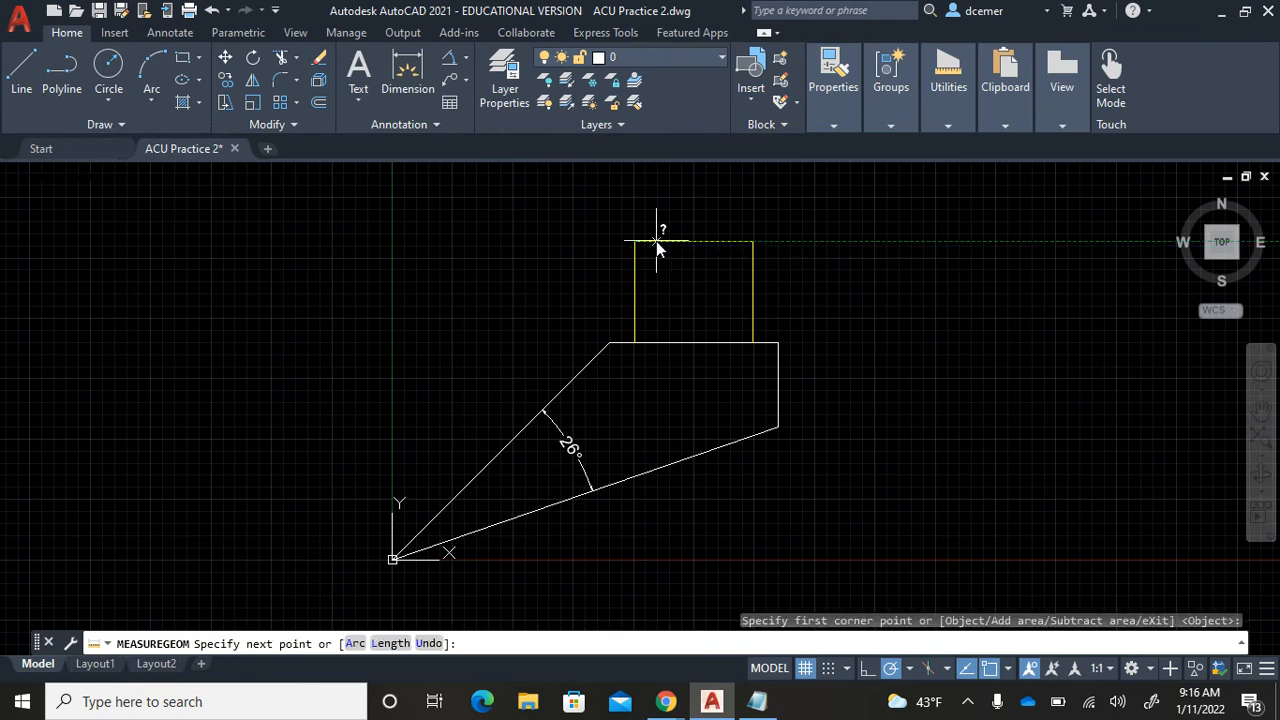
pyautogui.click(753, 243)
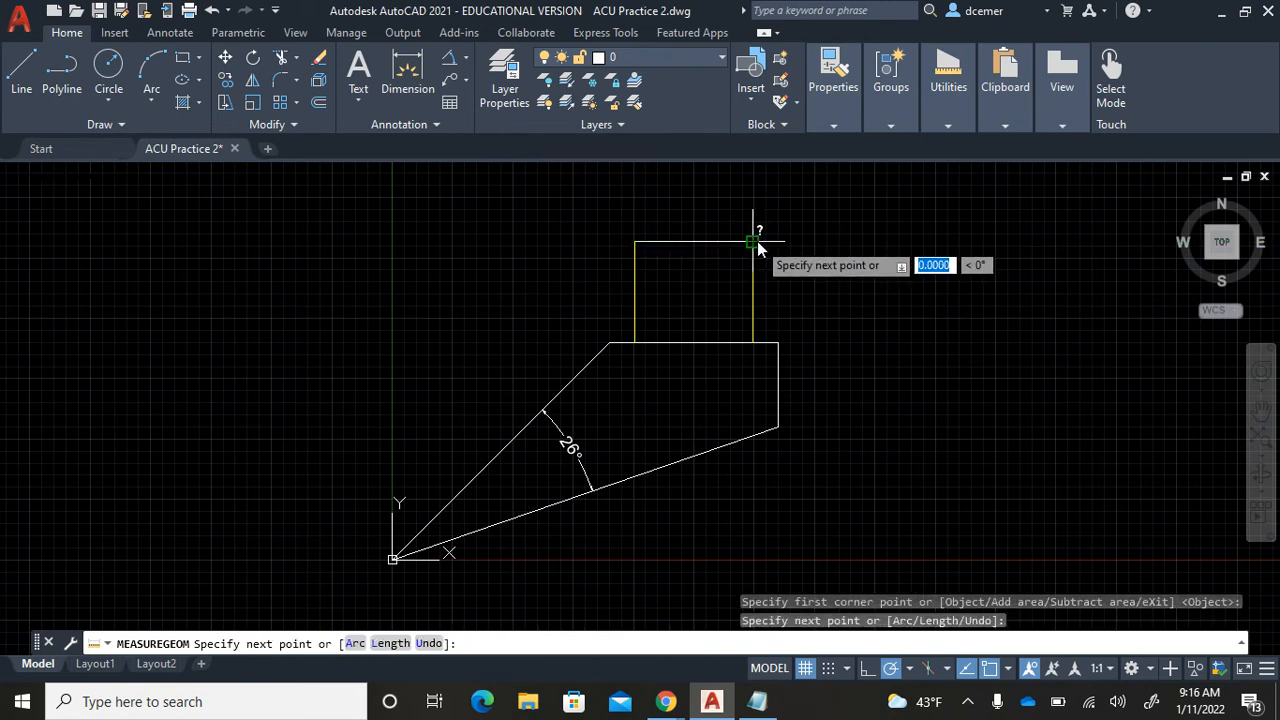
pyautogui.click(753, 343)
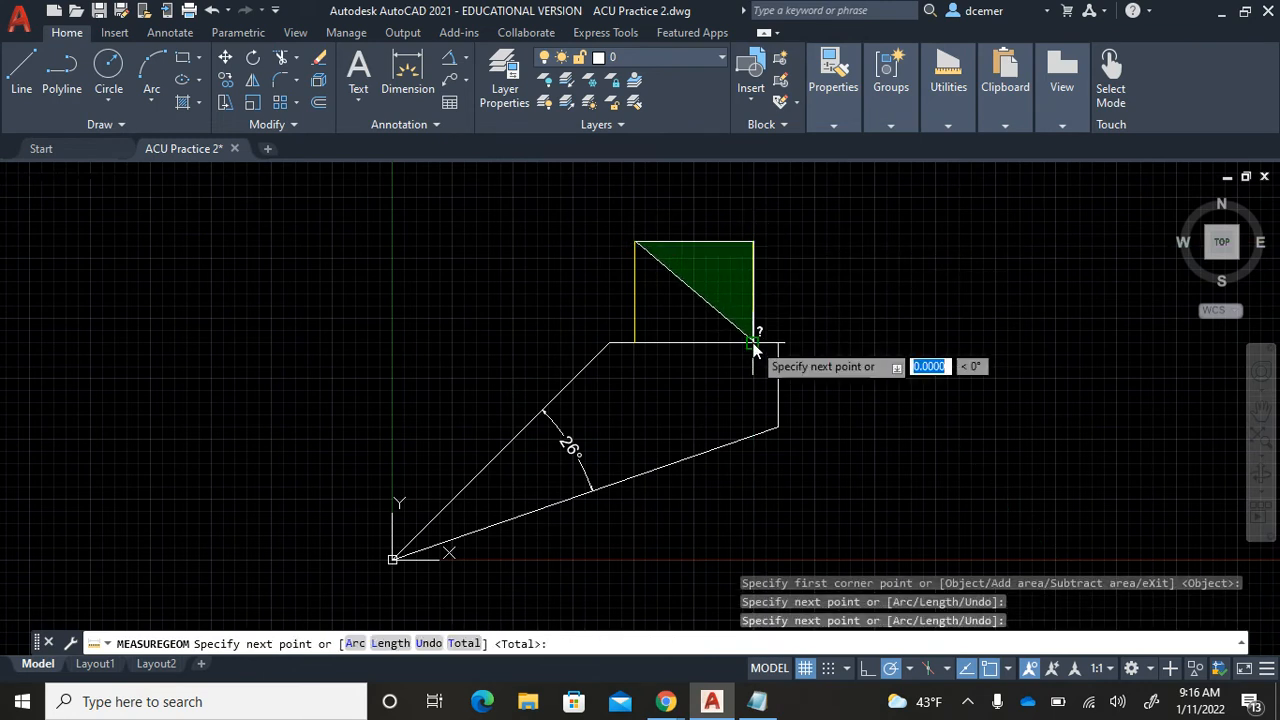
pyautogui.click(635, 343)
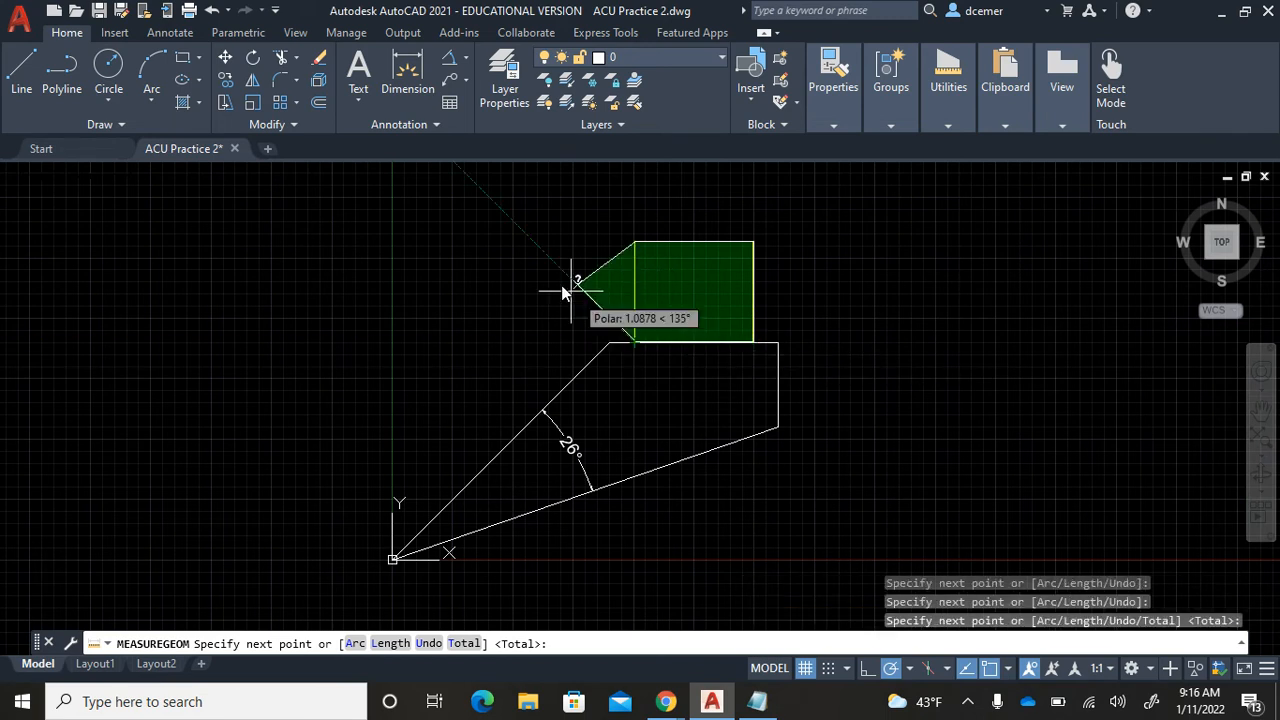
pyautogui.press('Return')
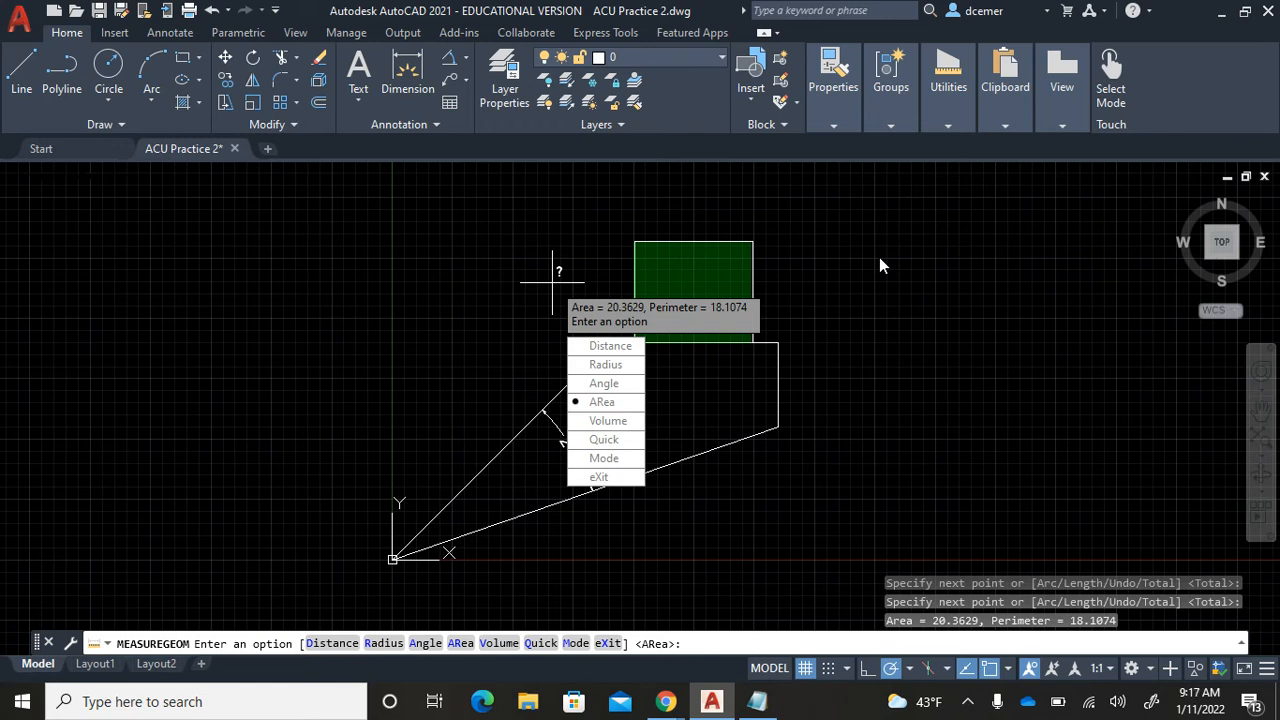
# End the area measurement and extend both open vertical yellow edges down to the white outline's lower sloped edge
pyautogui.press('Escape')
pyautogui.press('Escape')
pyautogui.press('Escape')
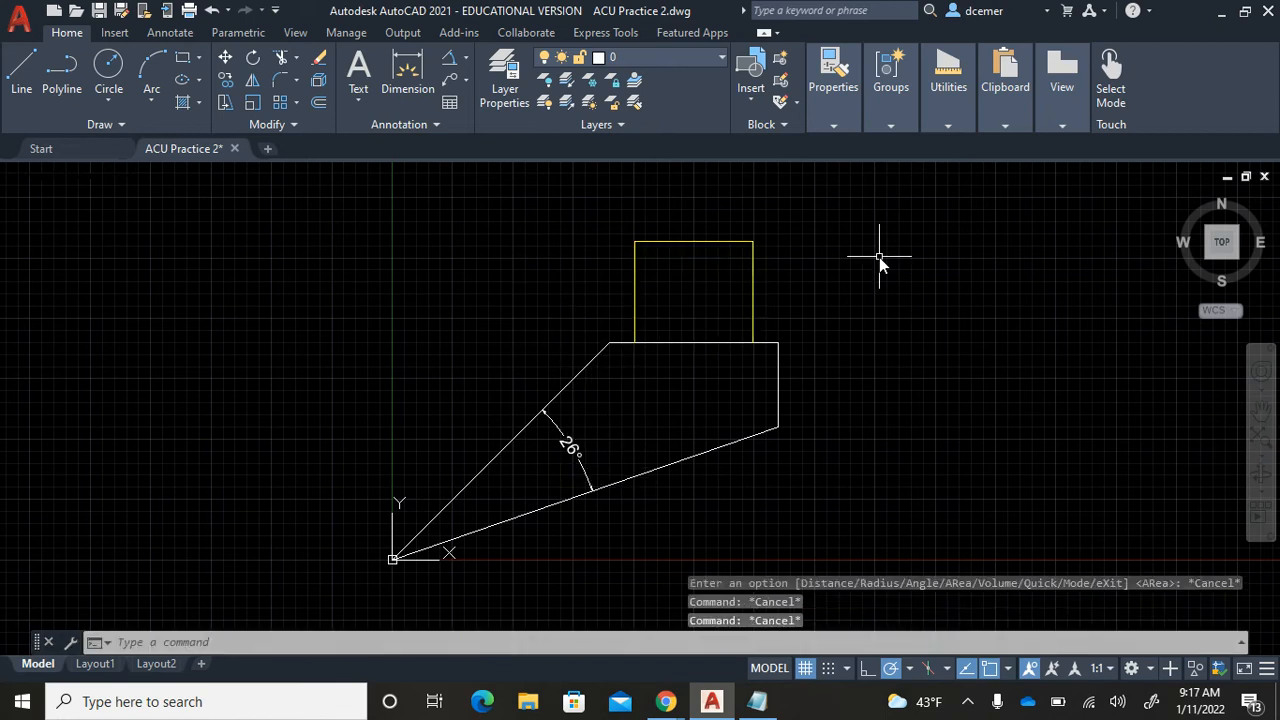
pyautogui.write('EXT')
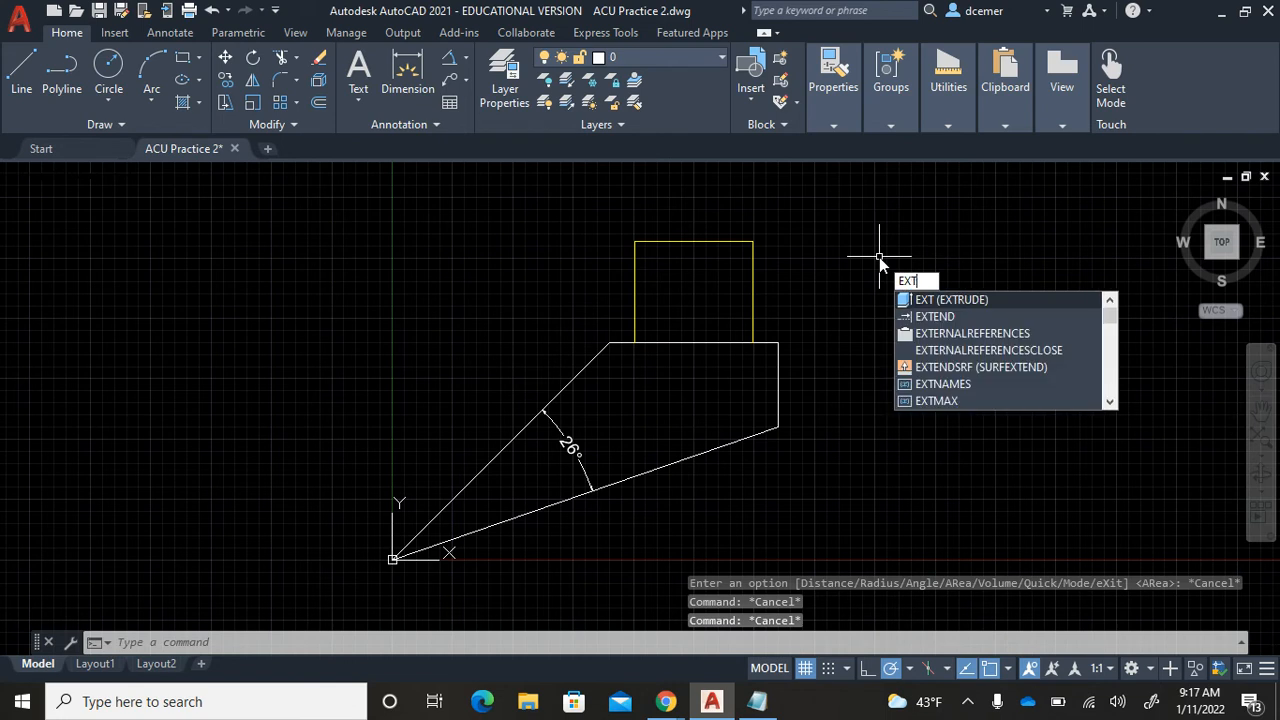
pyautogui.write('END')
pyautogui.press('Return')
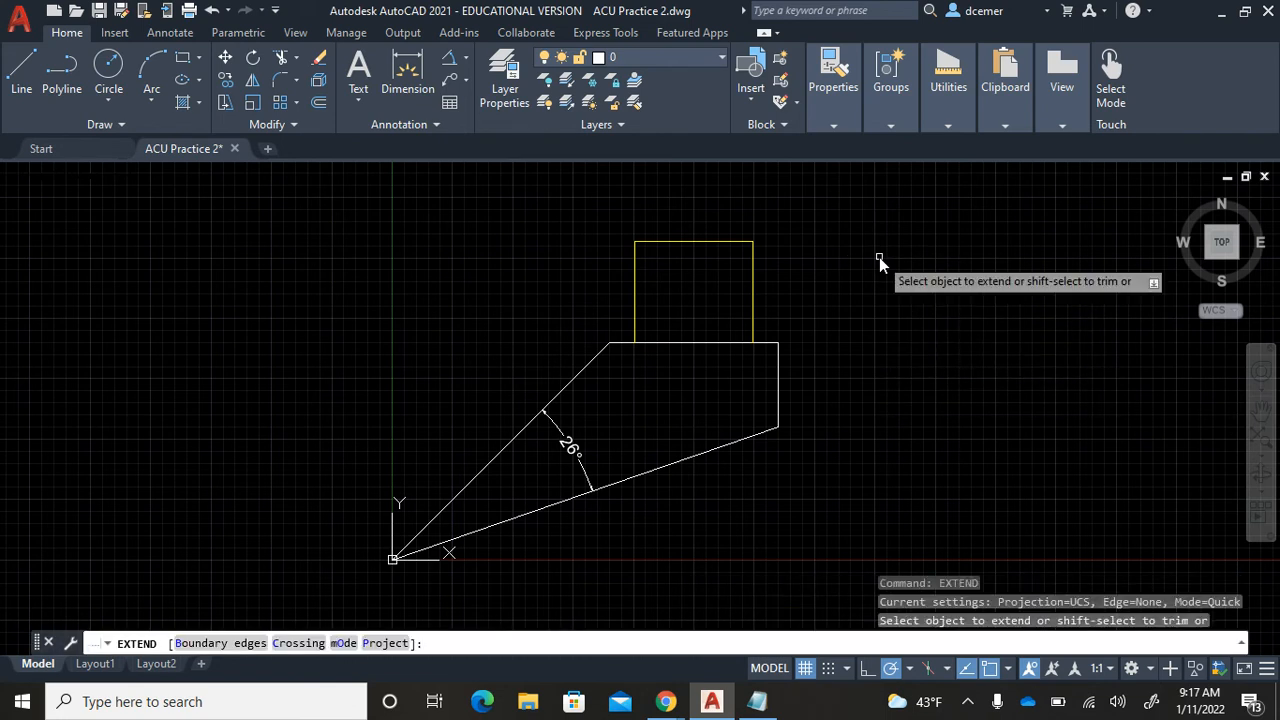
pyautogui.click(754, 329)
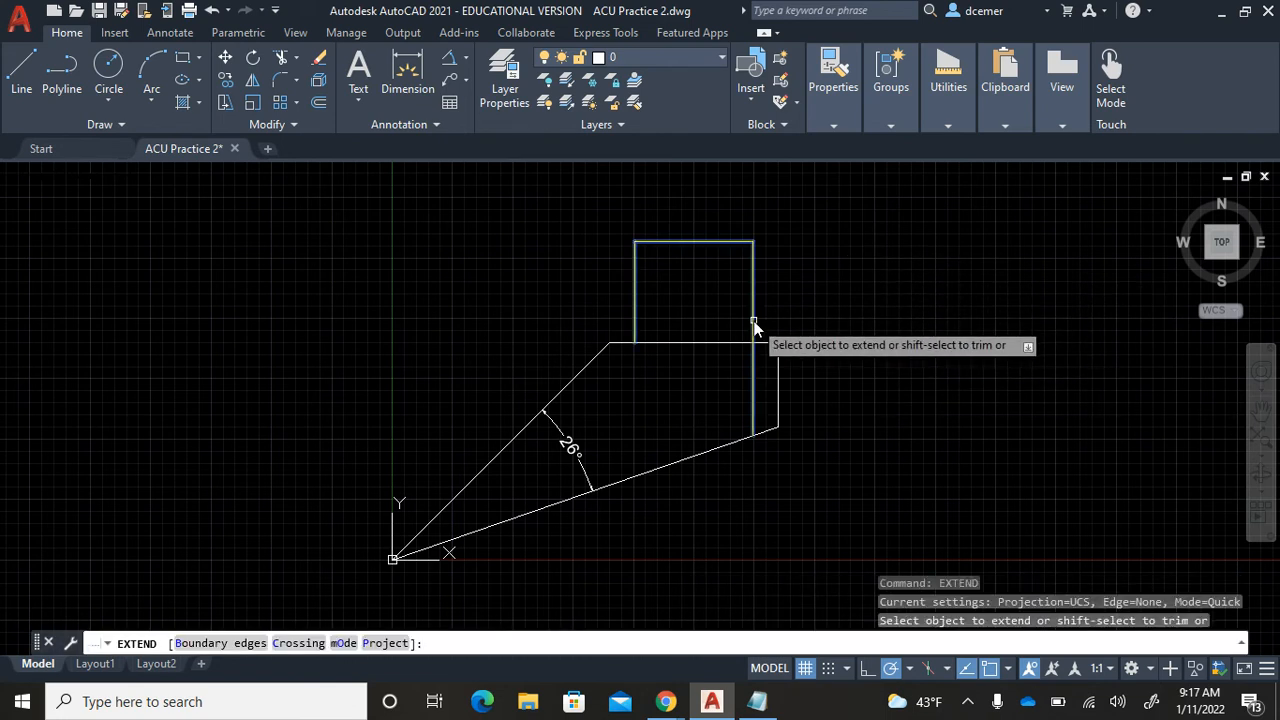
pyautogui.click(635, 331)
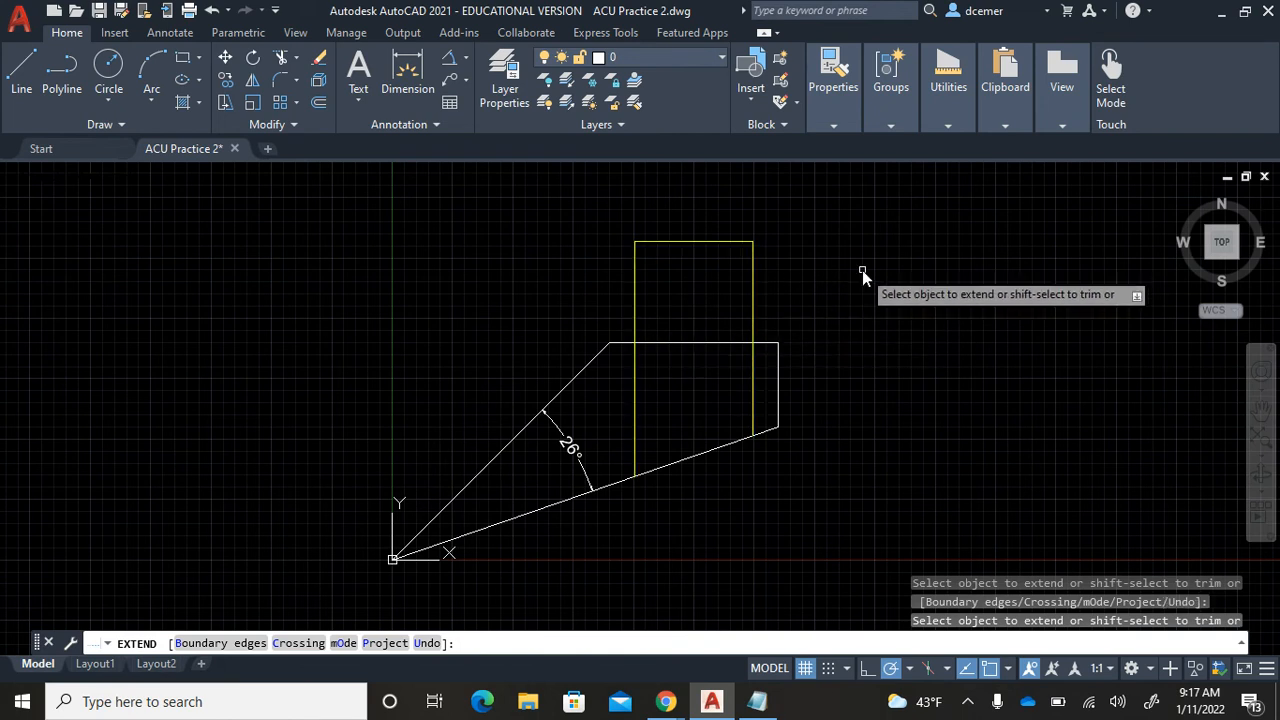
pyautogui.press('Escape')
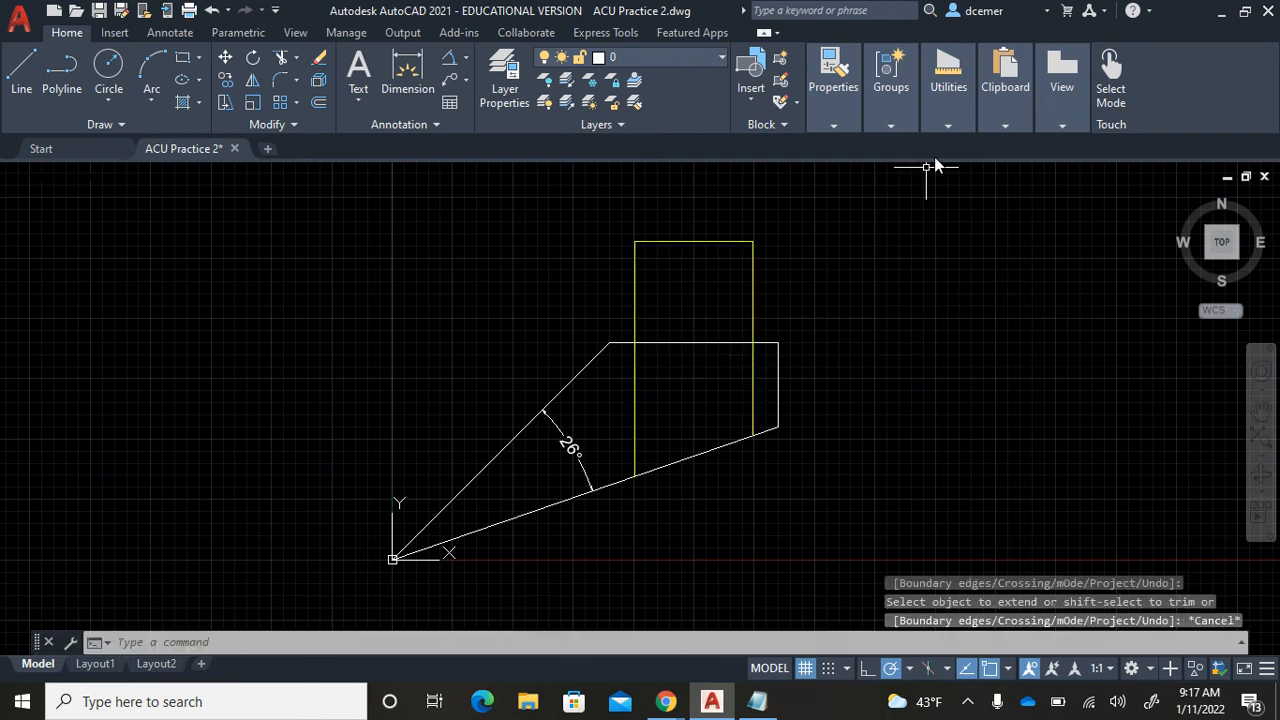
# Measure the area enclosed by the extended yellow lines and the outline's lower sloped edge, picking its four corners
pyautogui.click(949, 125)
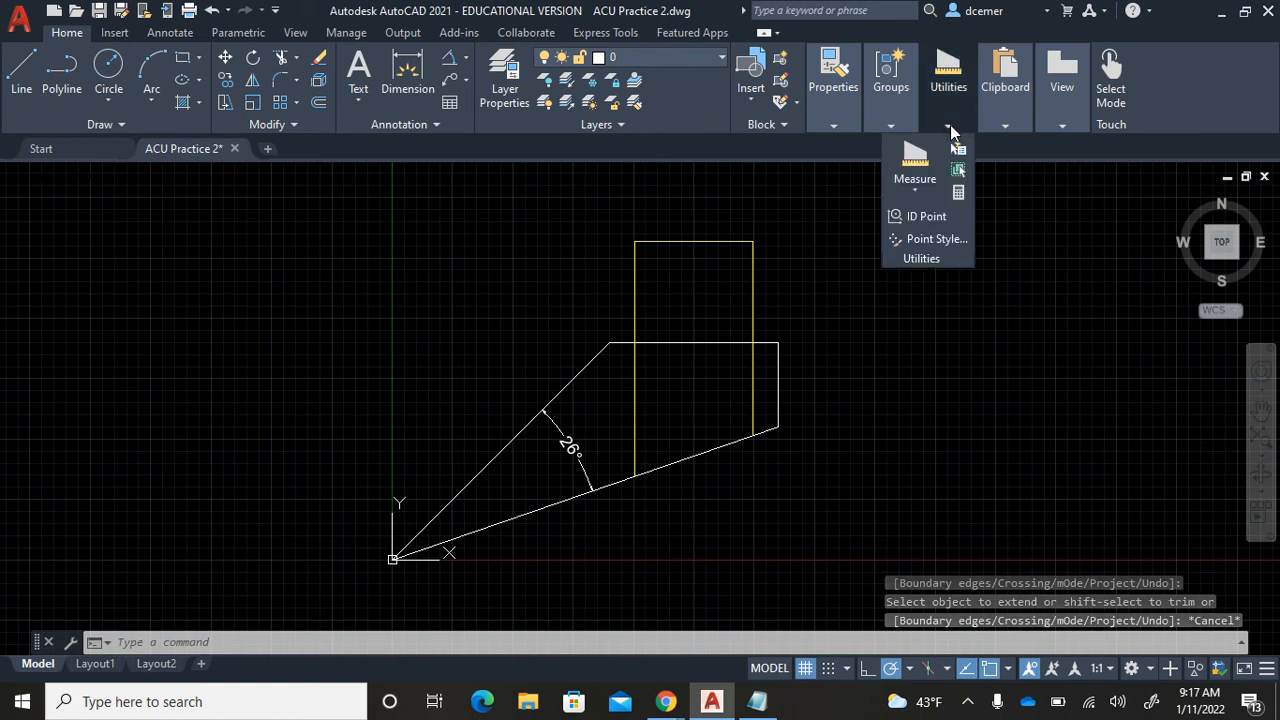
pyautogui.click(913, 192)
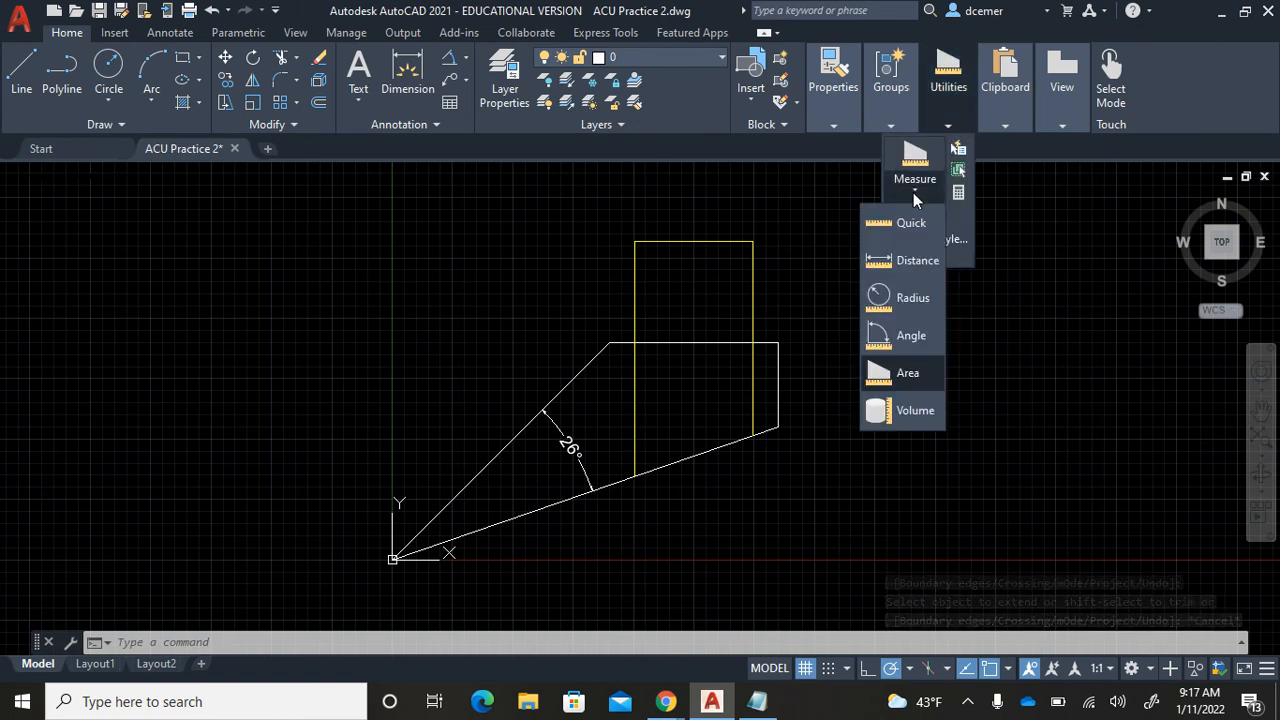
pyautogui.click(880, 376)
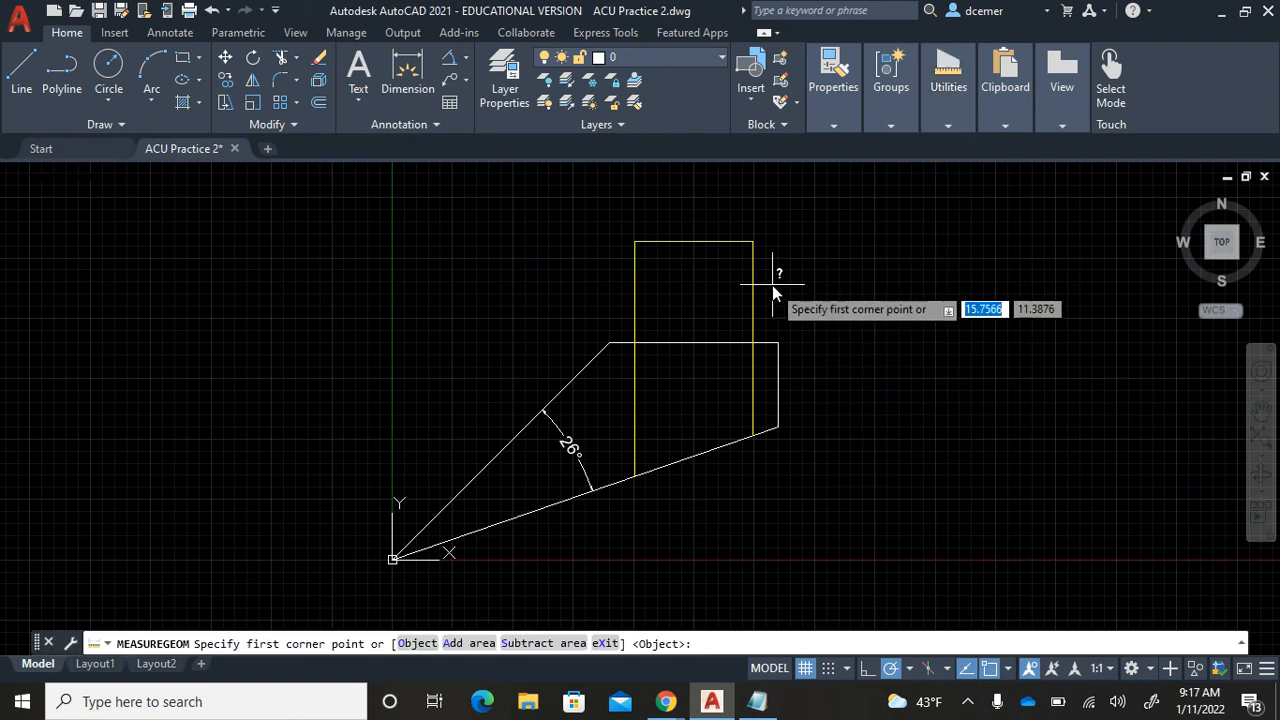
pyautogui.click(754, 241)
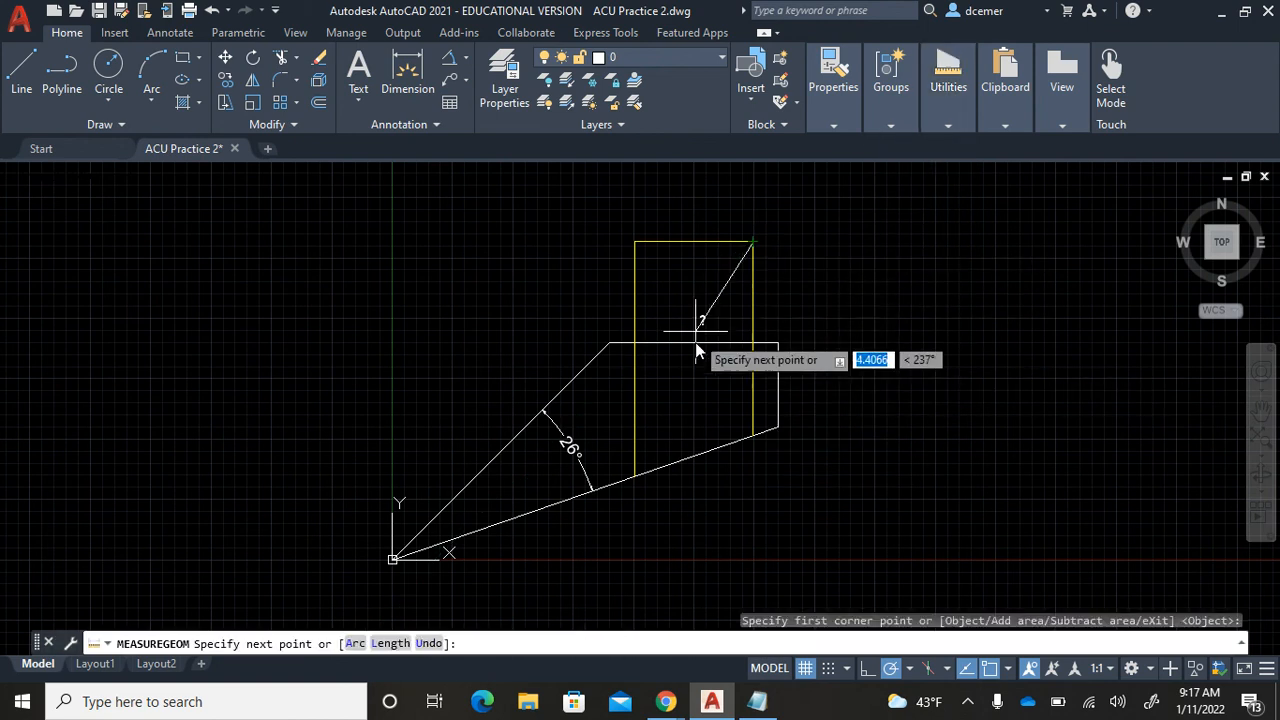
pyautogui.click(750, 436)
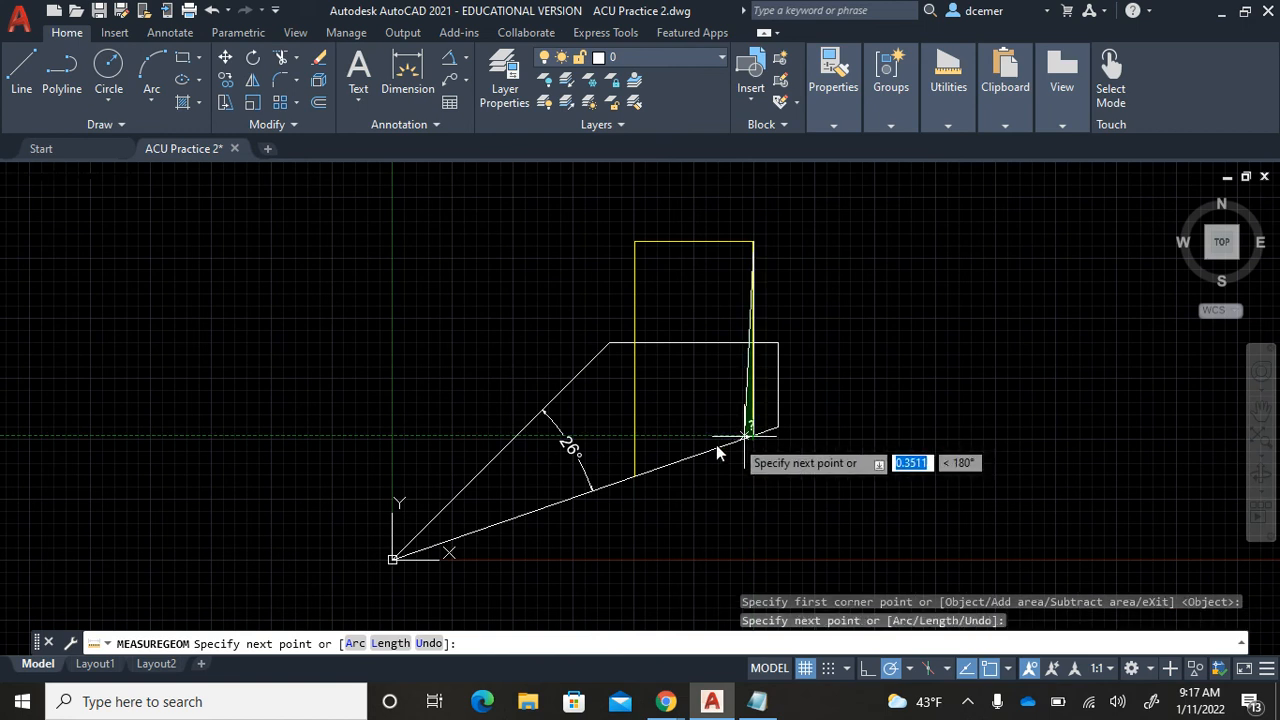
pyautogui.click(637, 478)
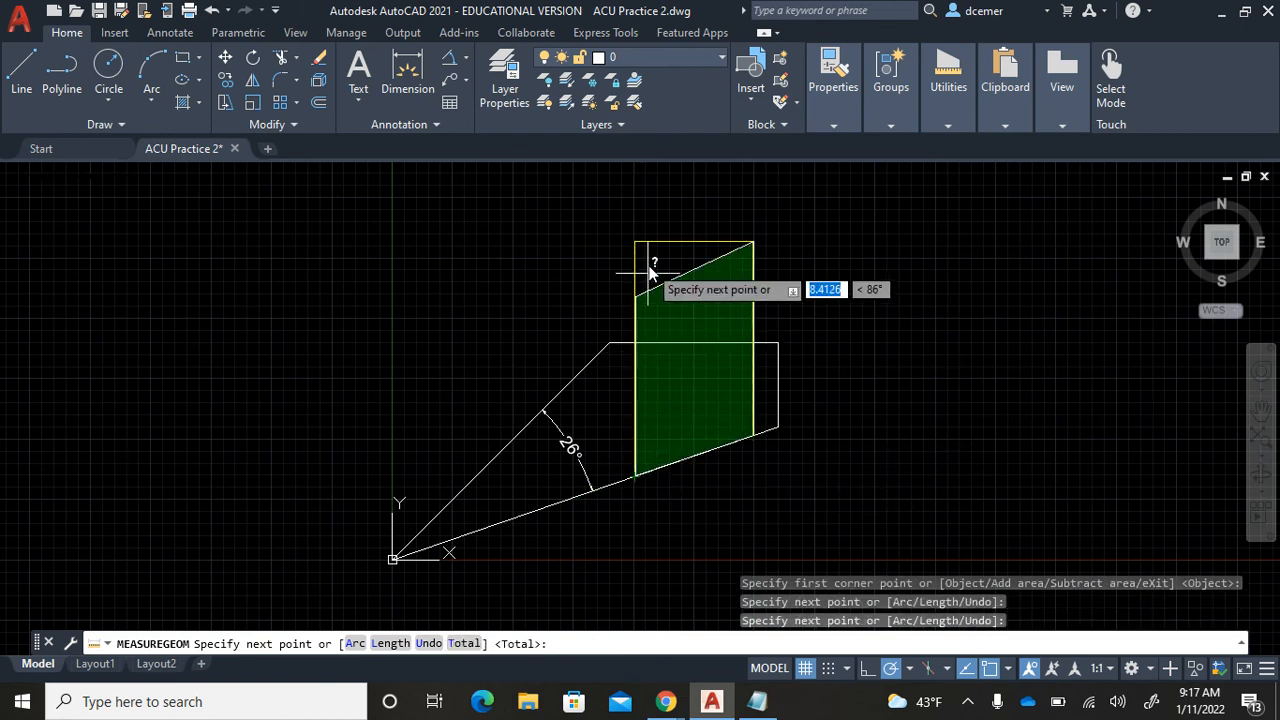
pyautogui.click(637, 244)
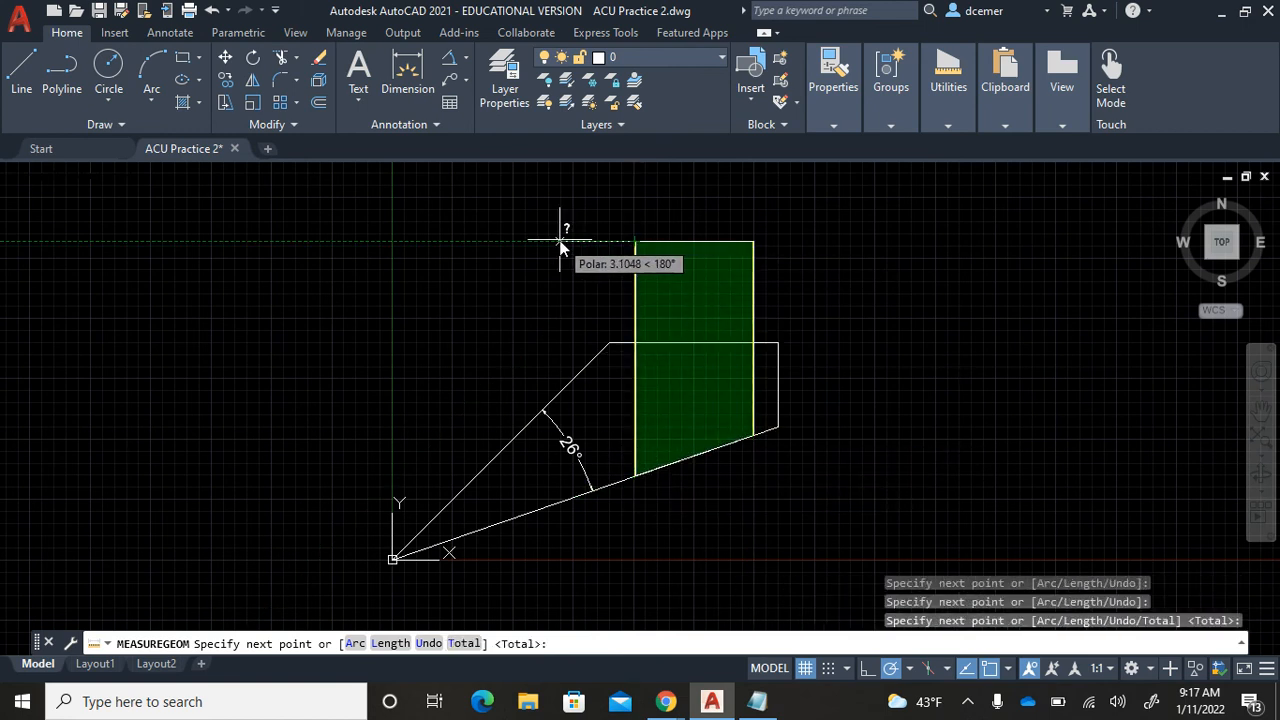
pyautogui.press('Return')
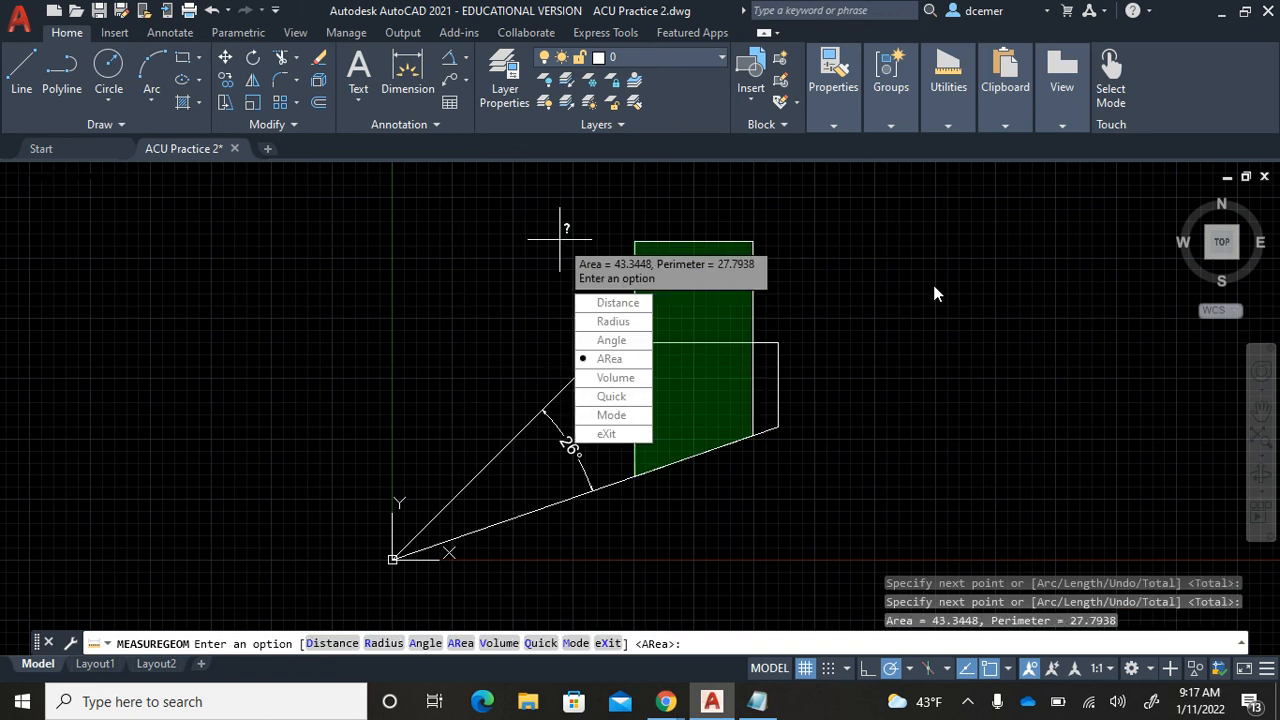